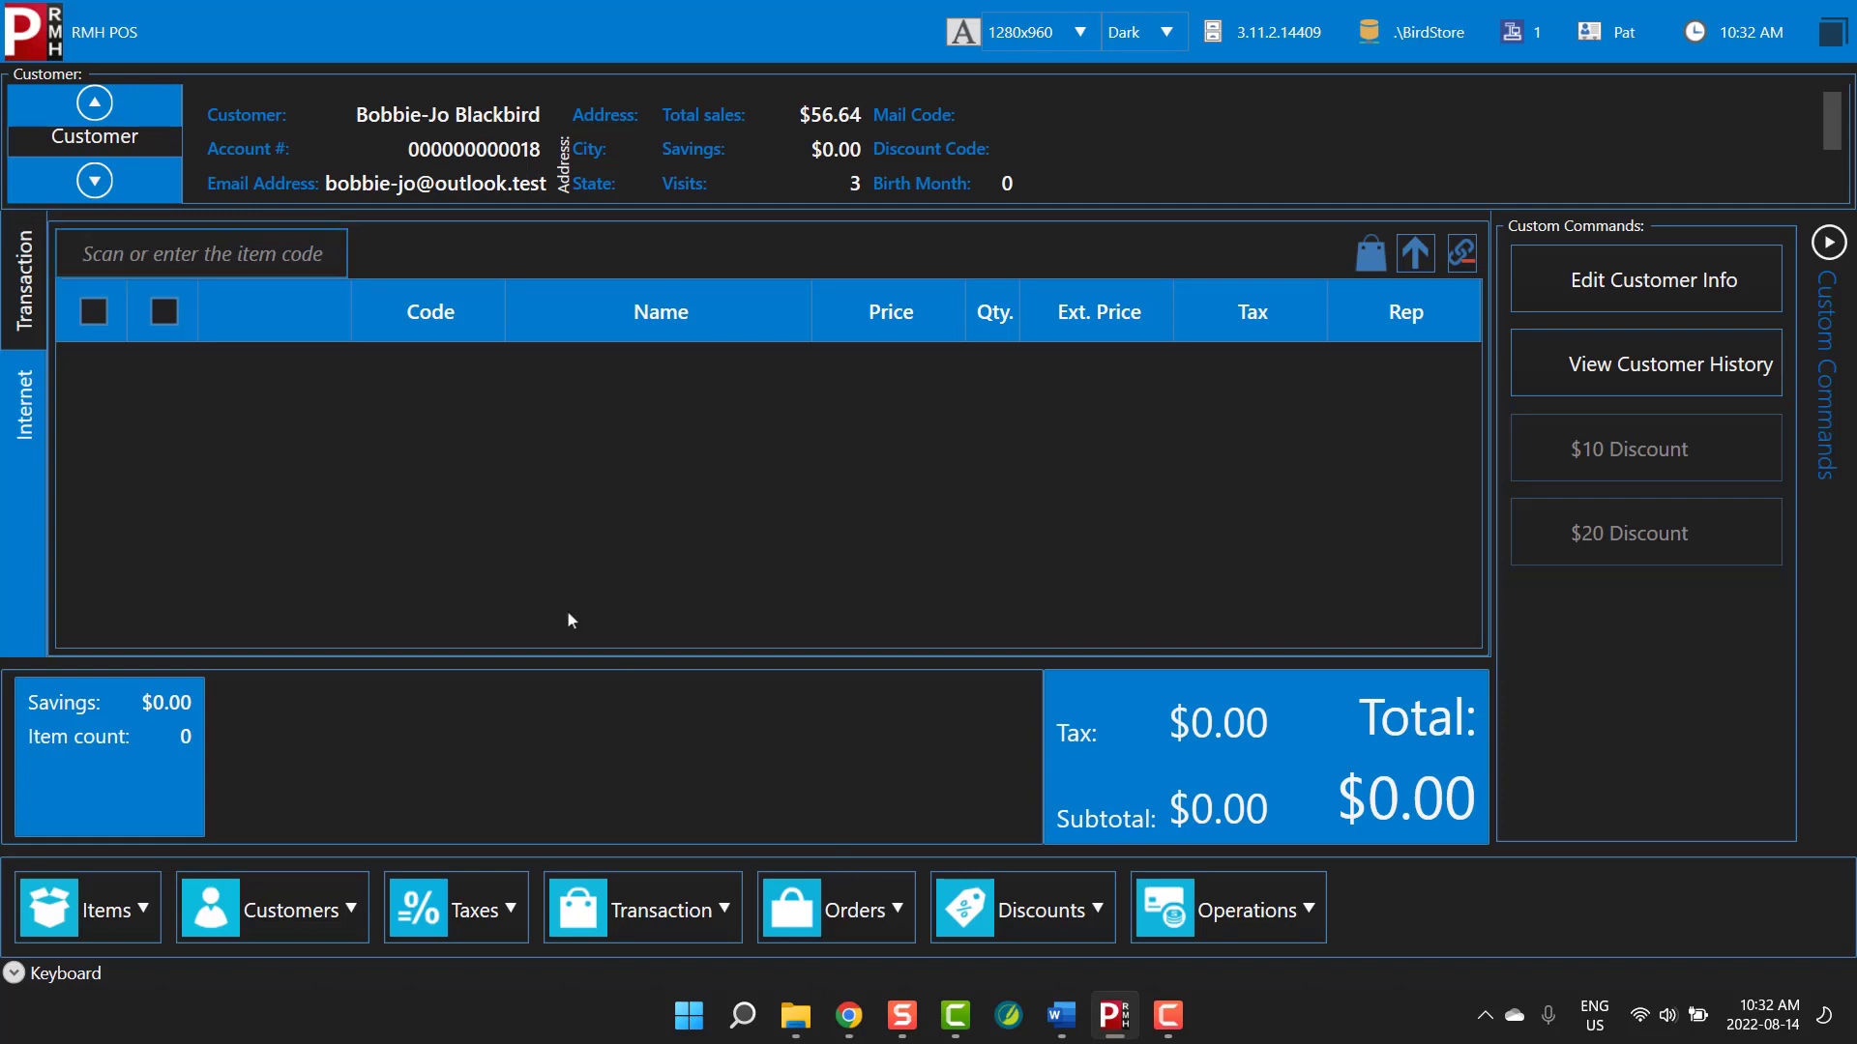
text(6)
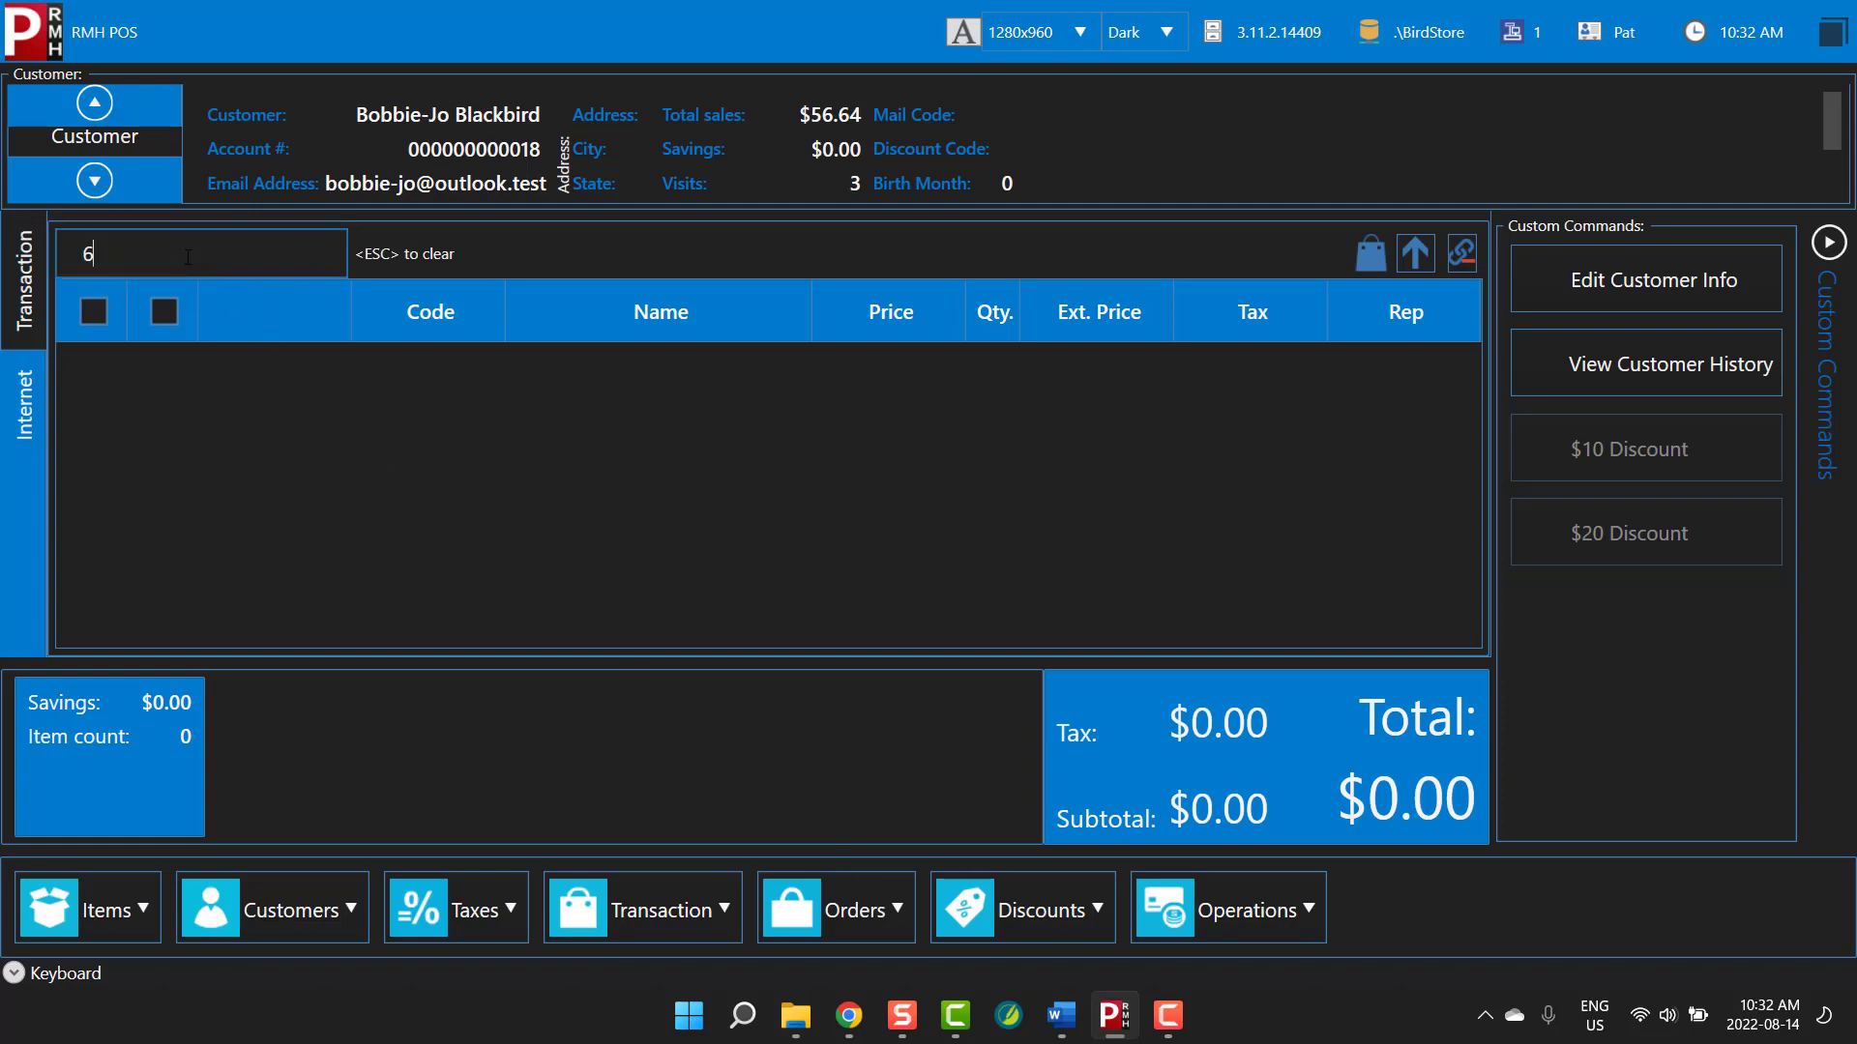
text(30088501085)
key(Return)
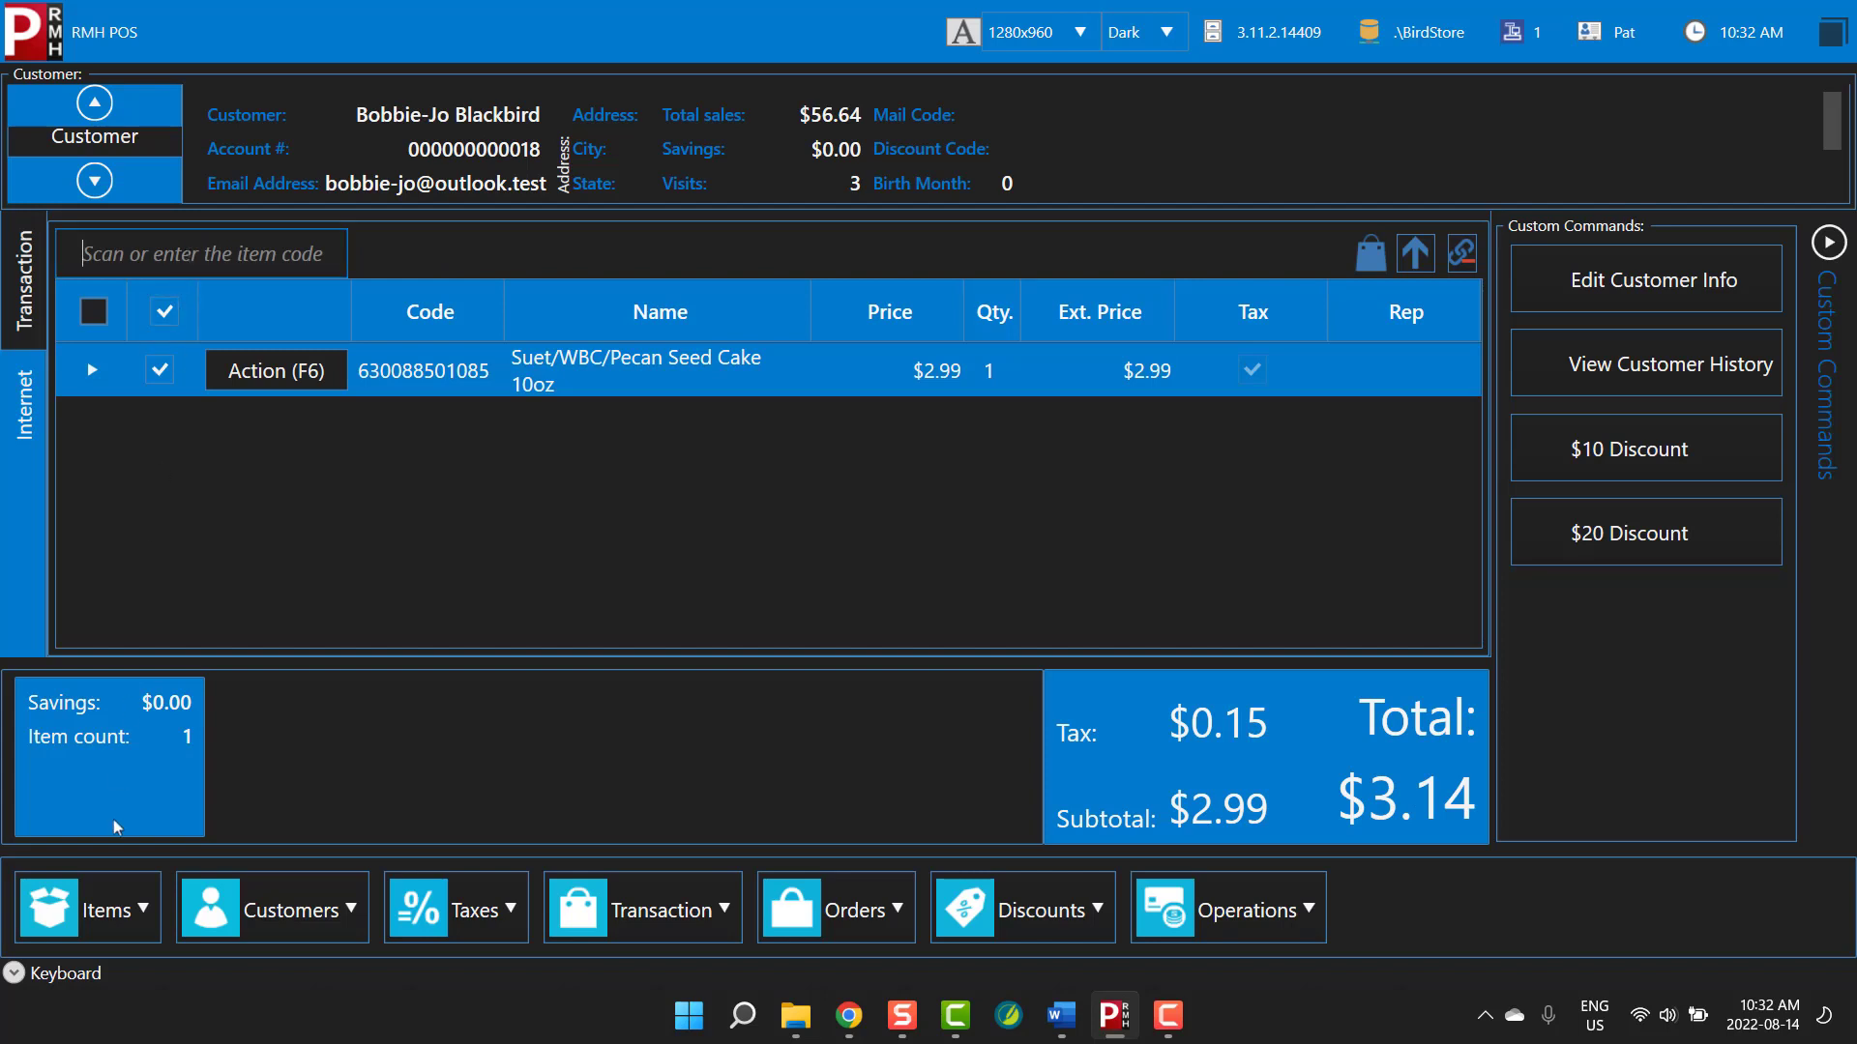
click(100, 913)
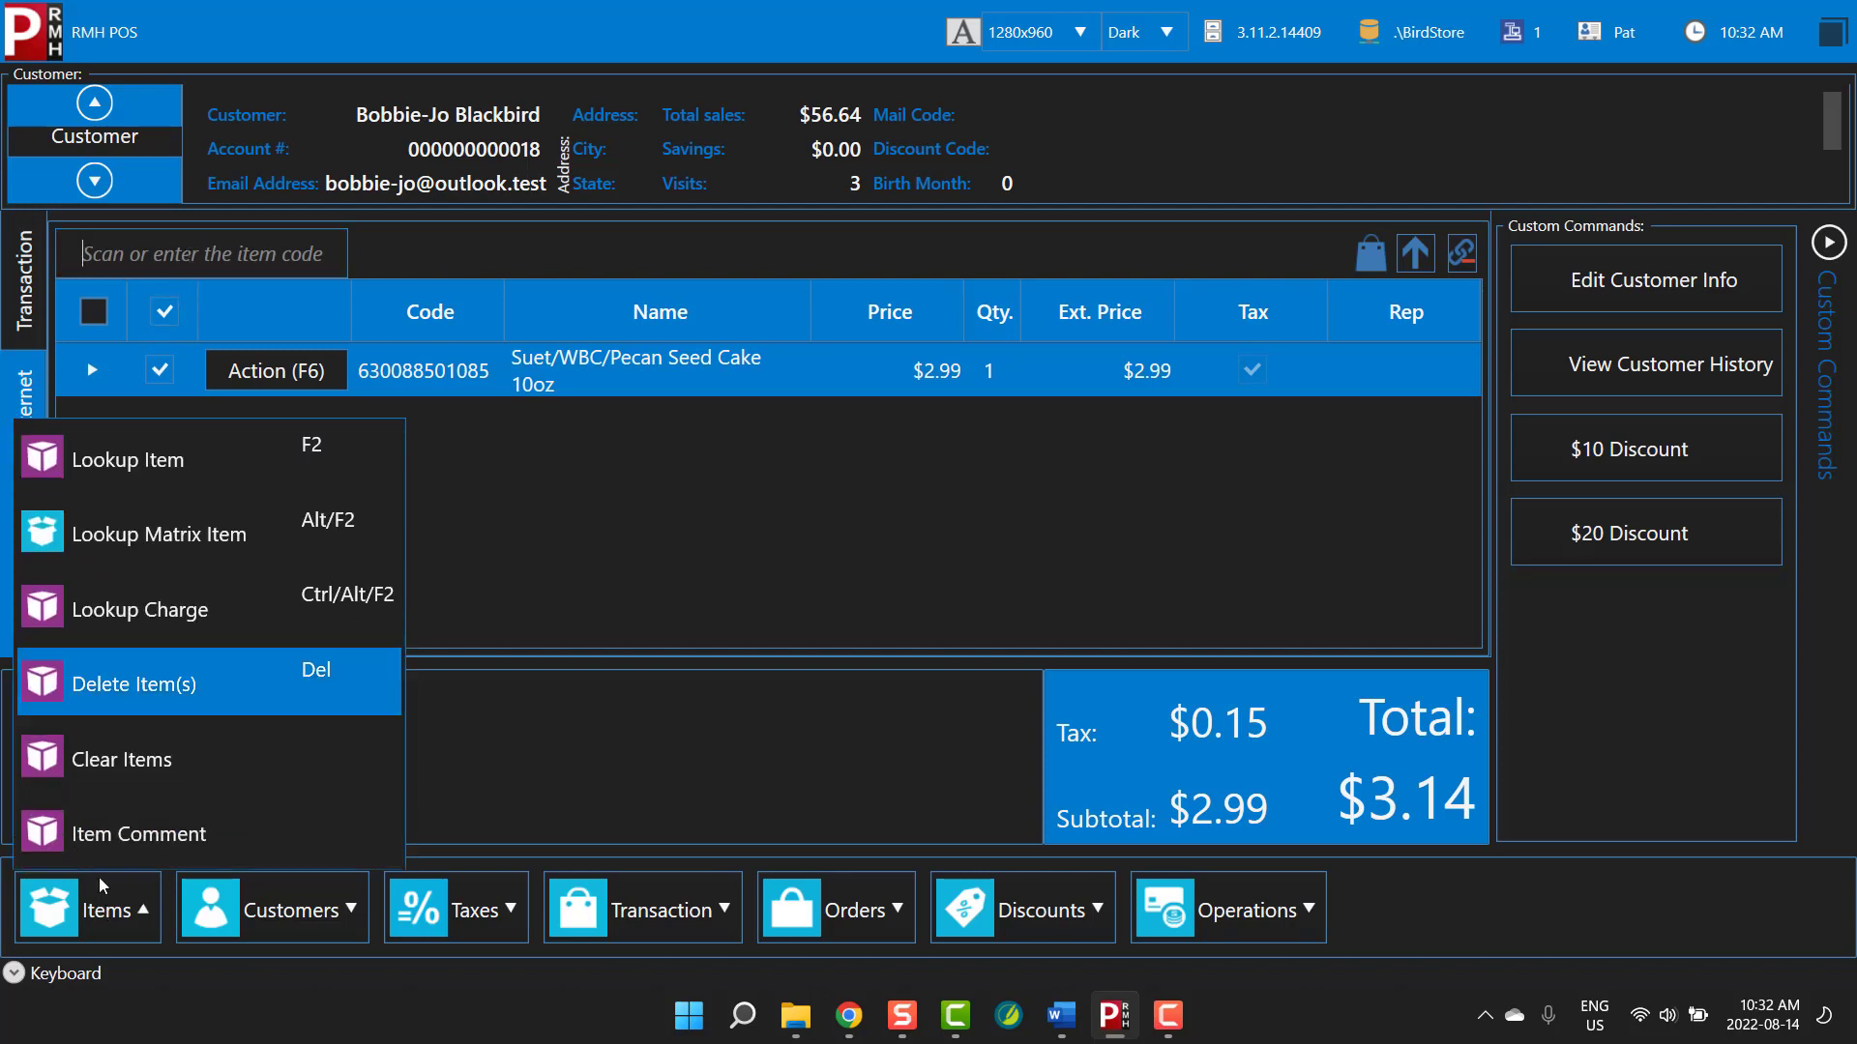
click(82, 484)
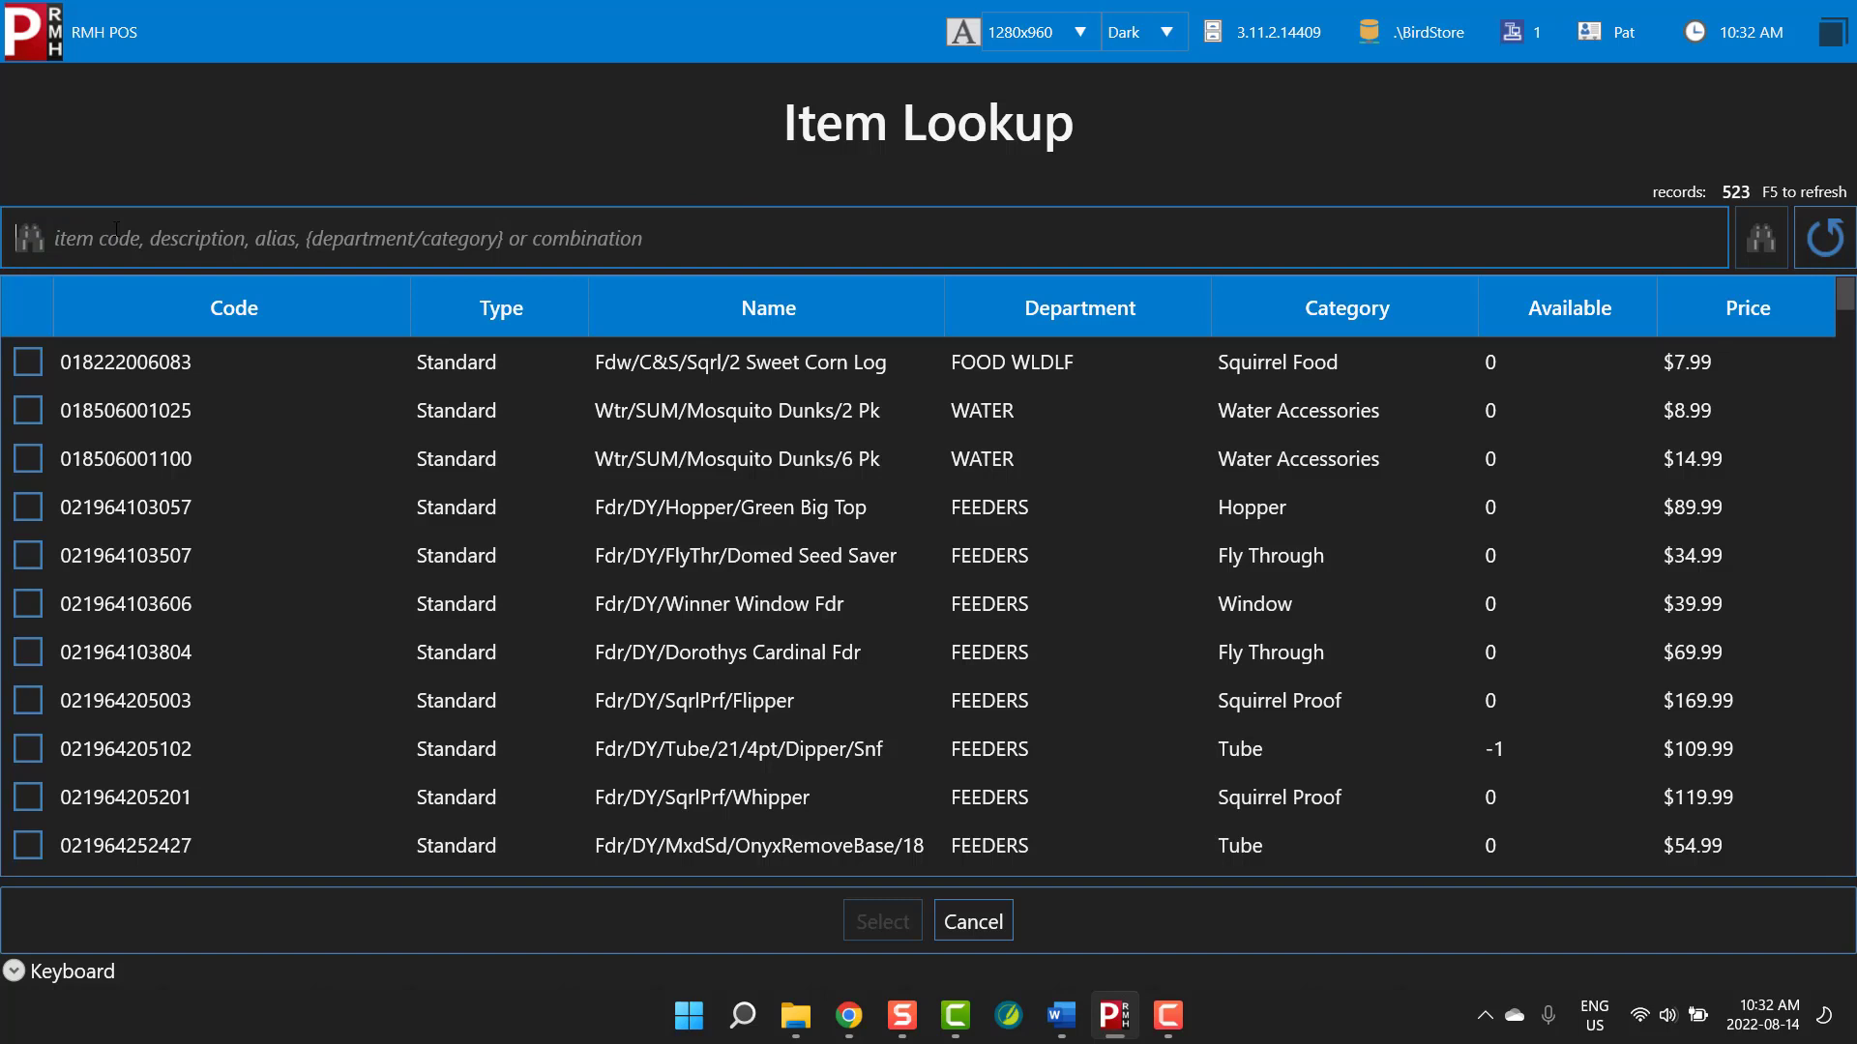
text(suet)
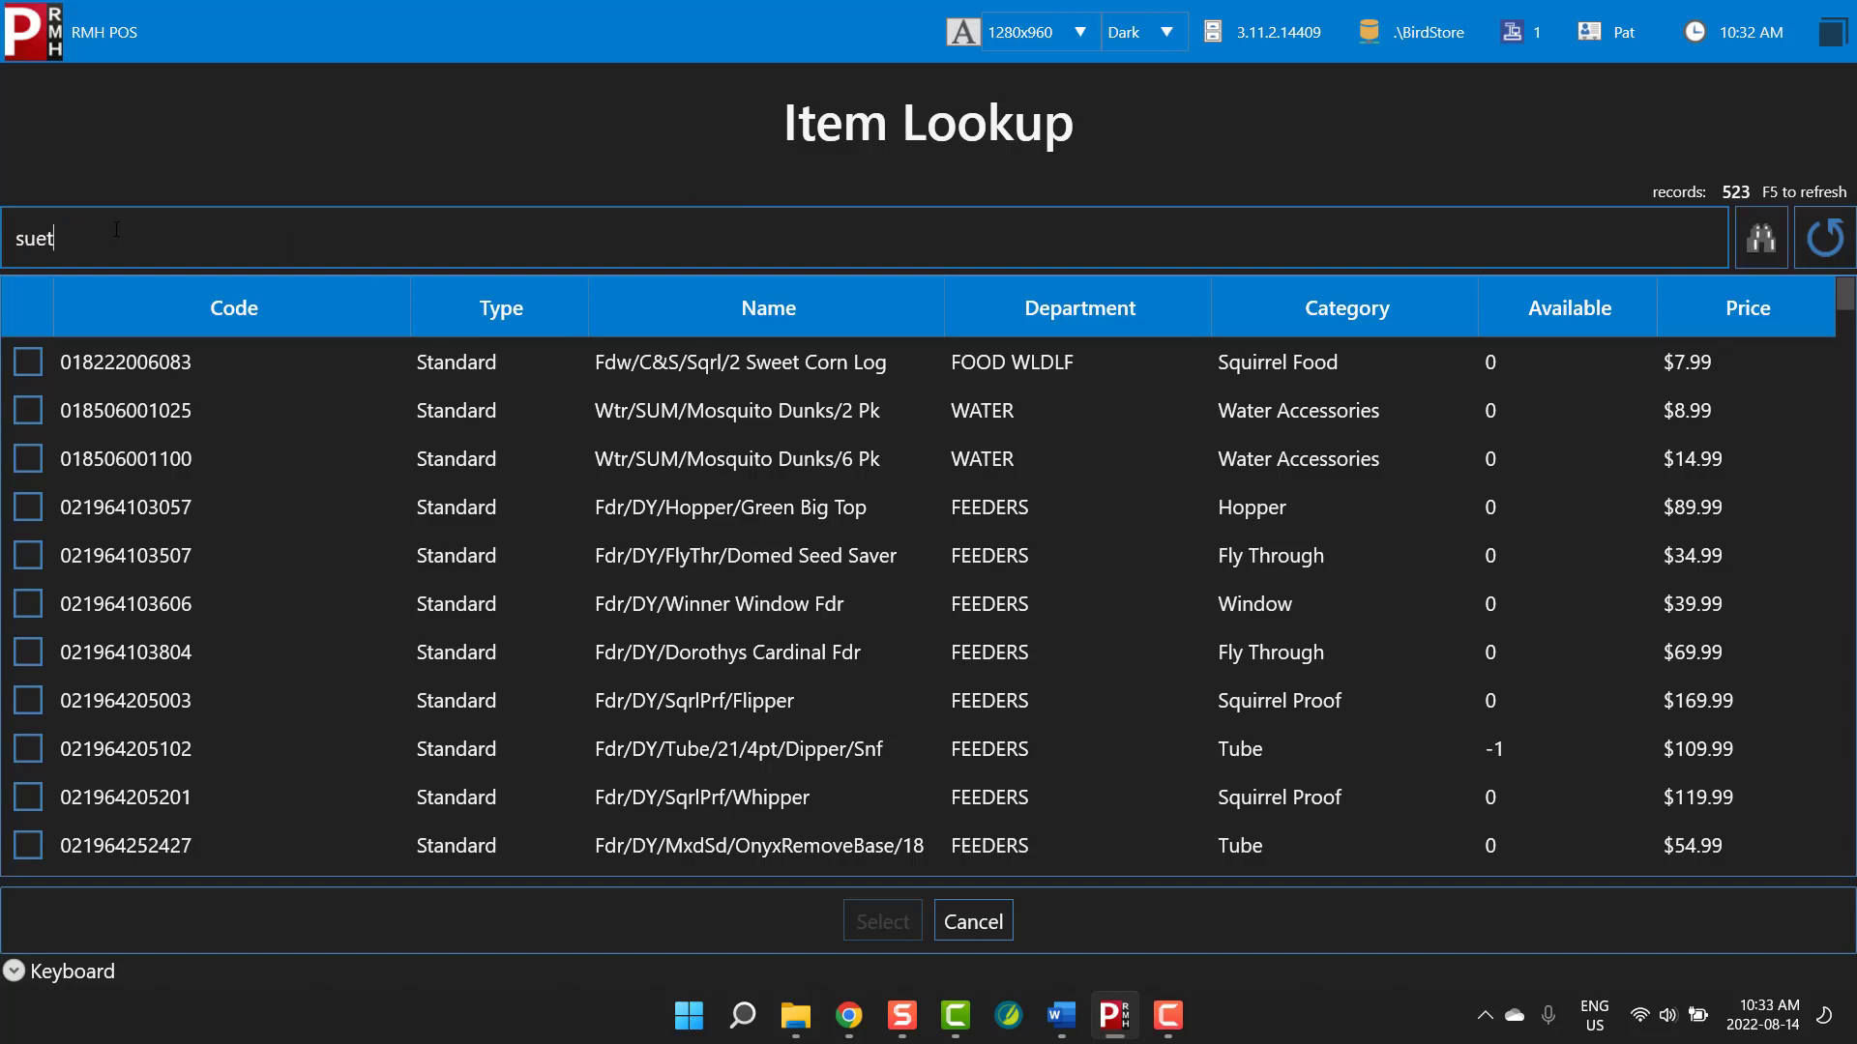
key(Return)
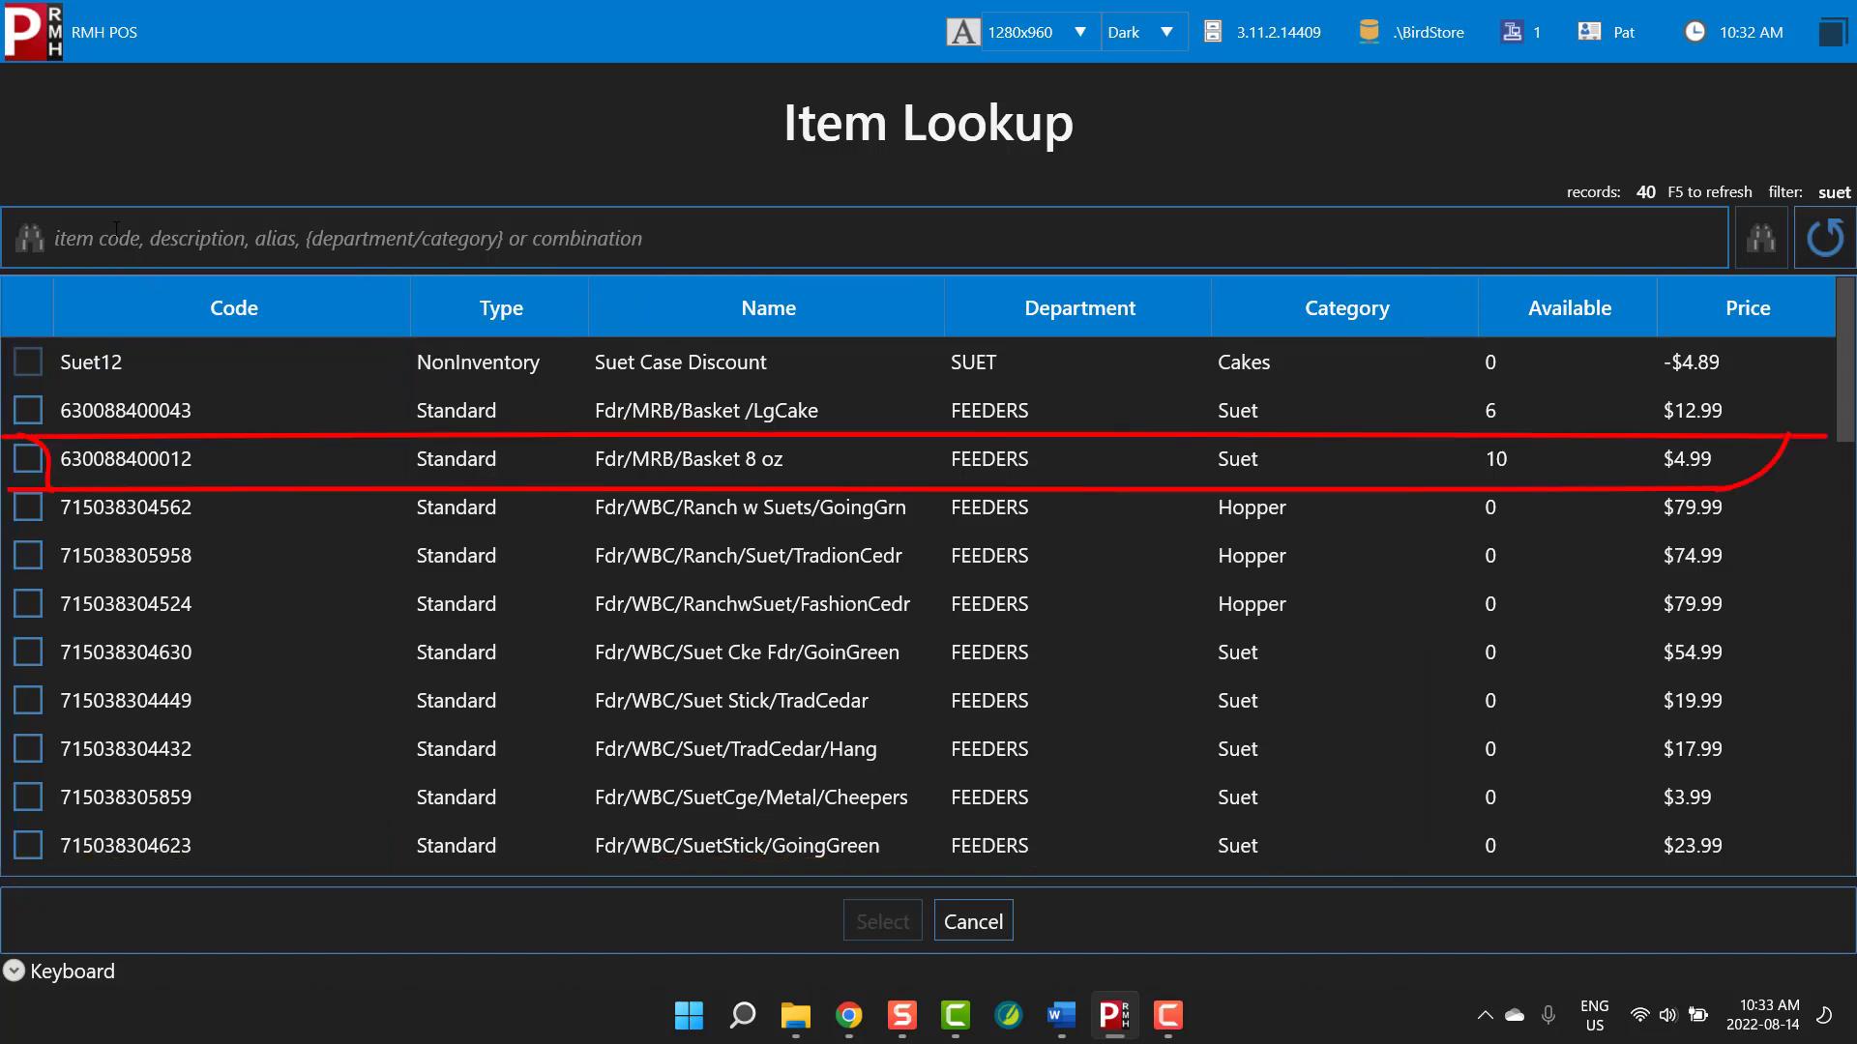
click(27, 458)
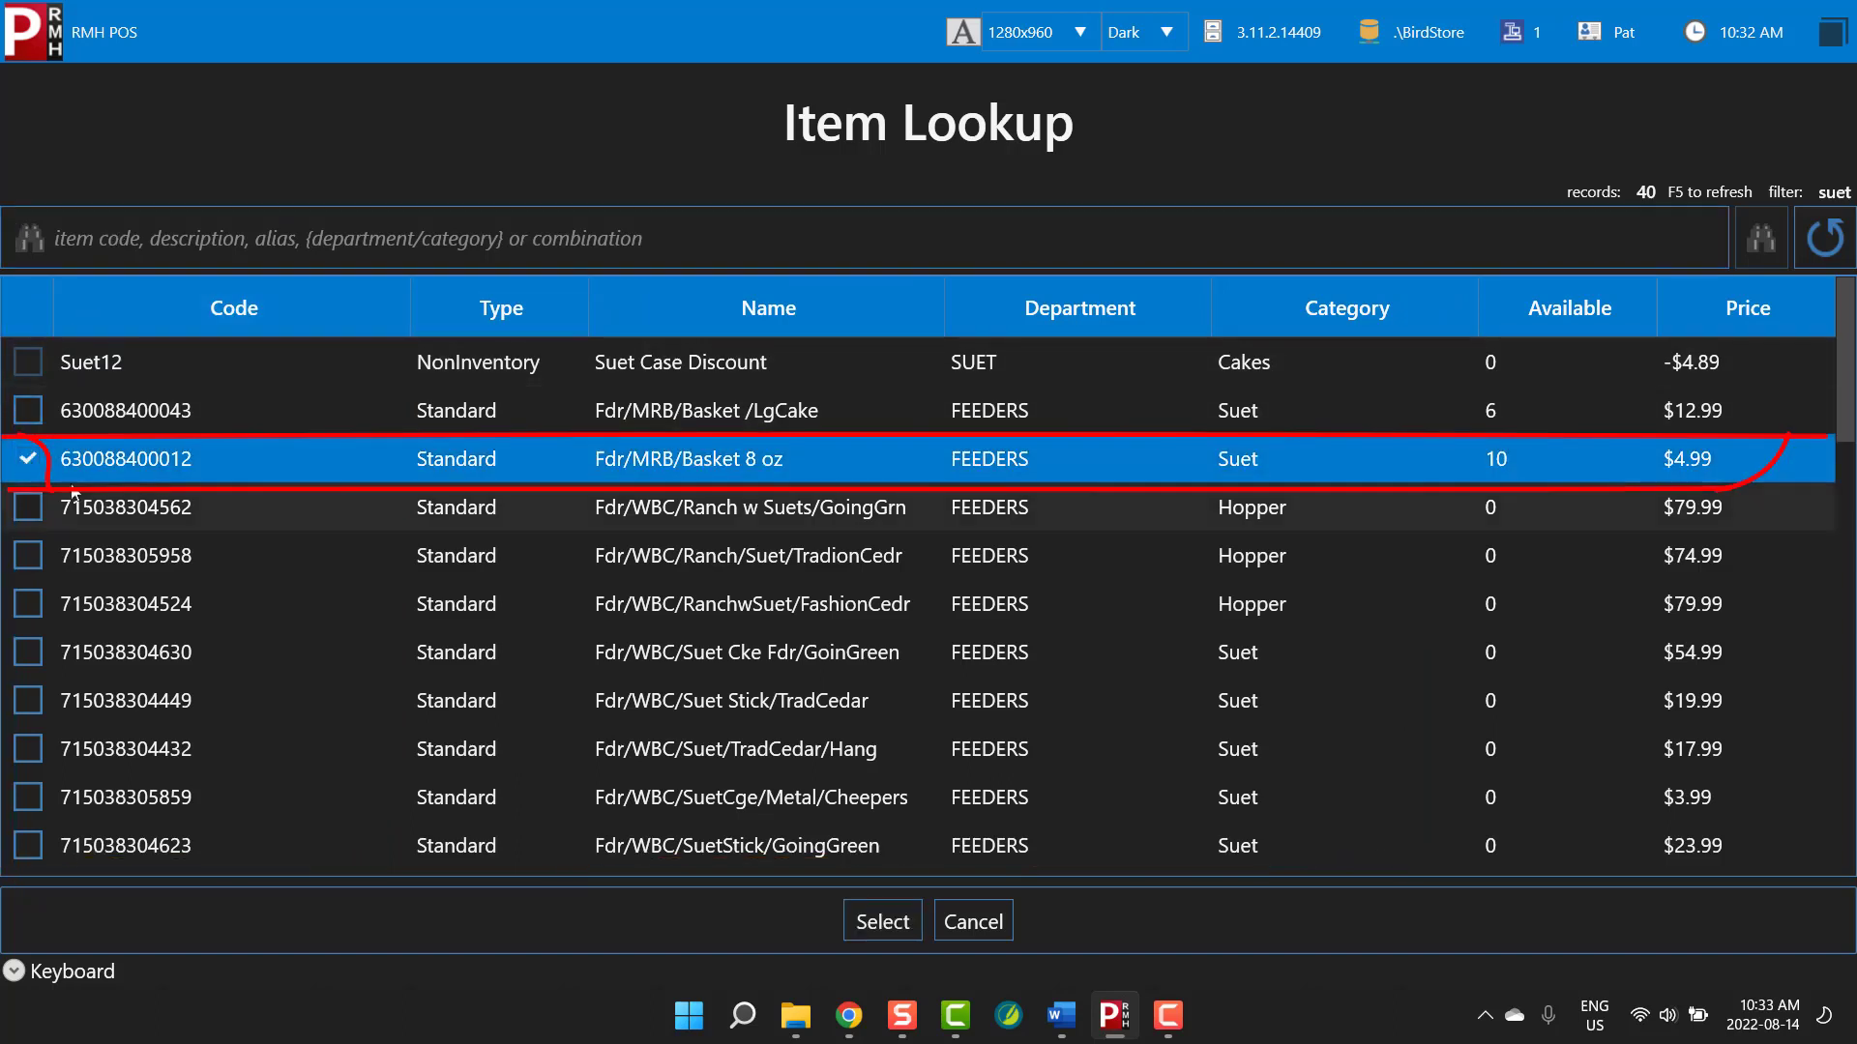
click(857, 925)
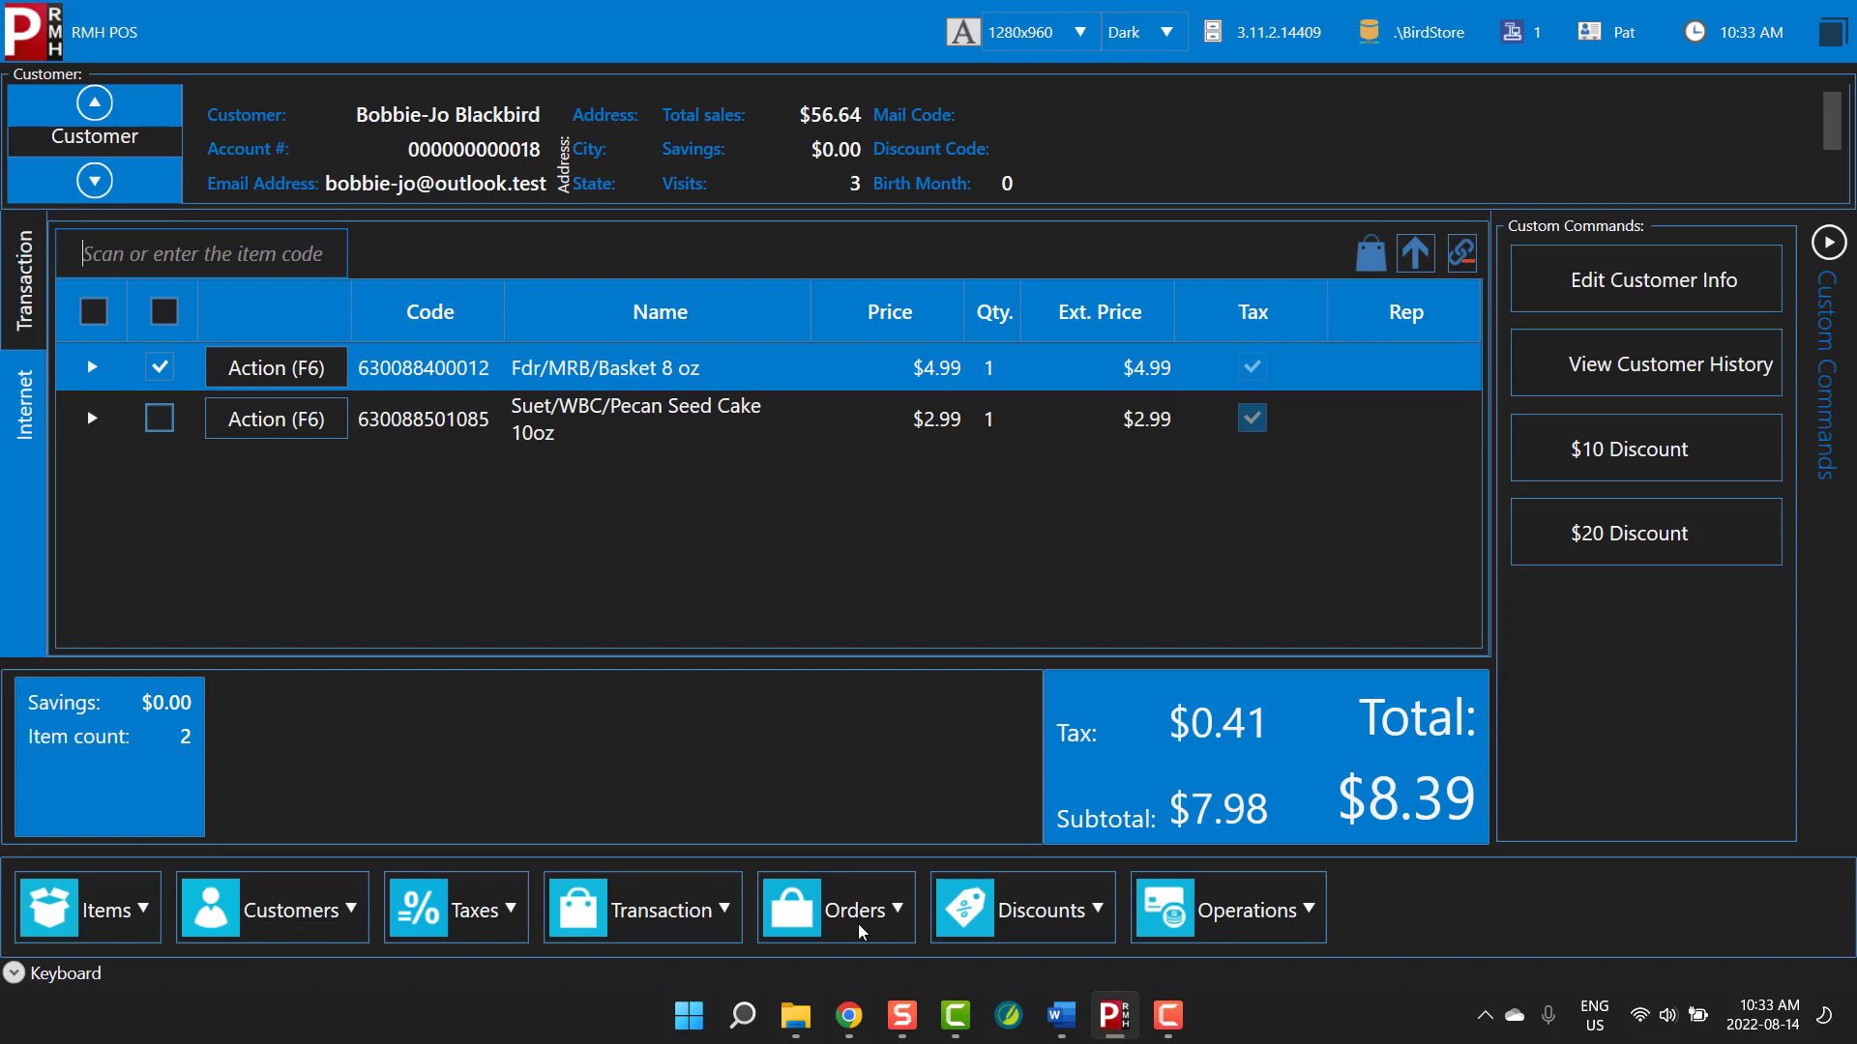
- Search the item lookup for 'cake' and add PatioWise Cake 10oz and Birdwise Cake 8oz together
click(140, 891)
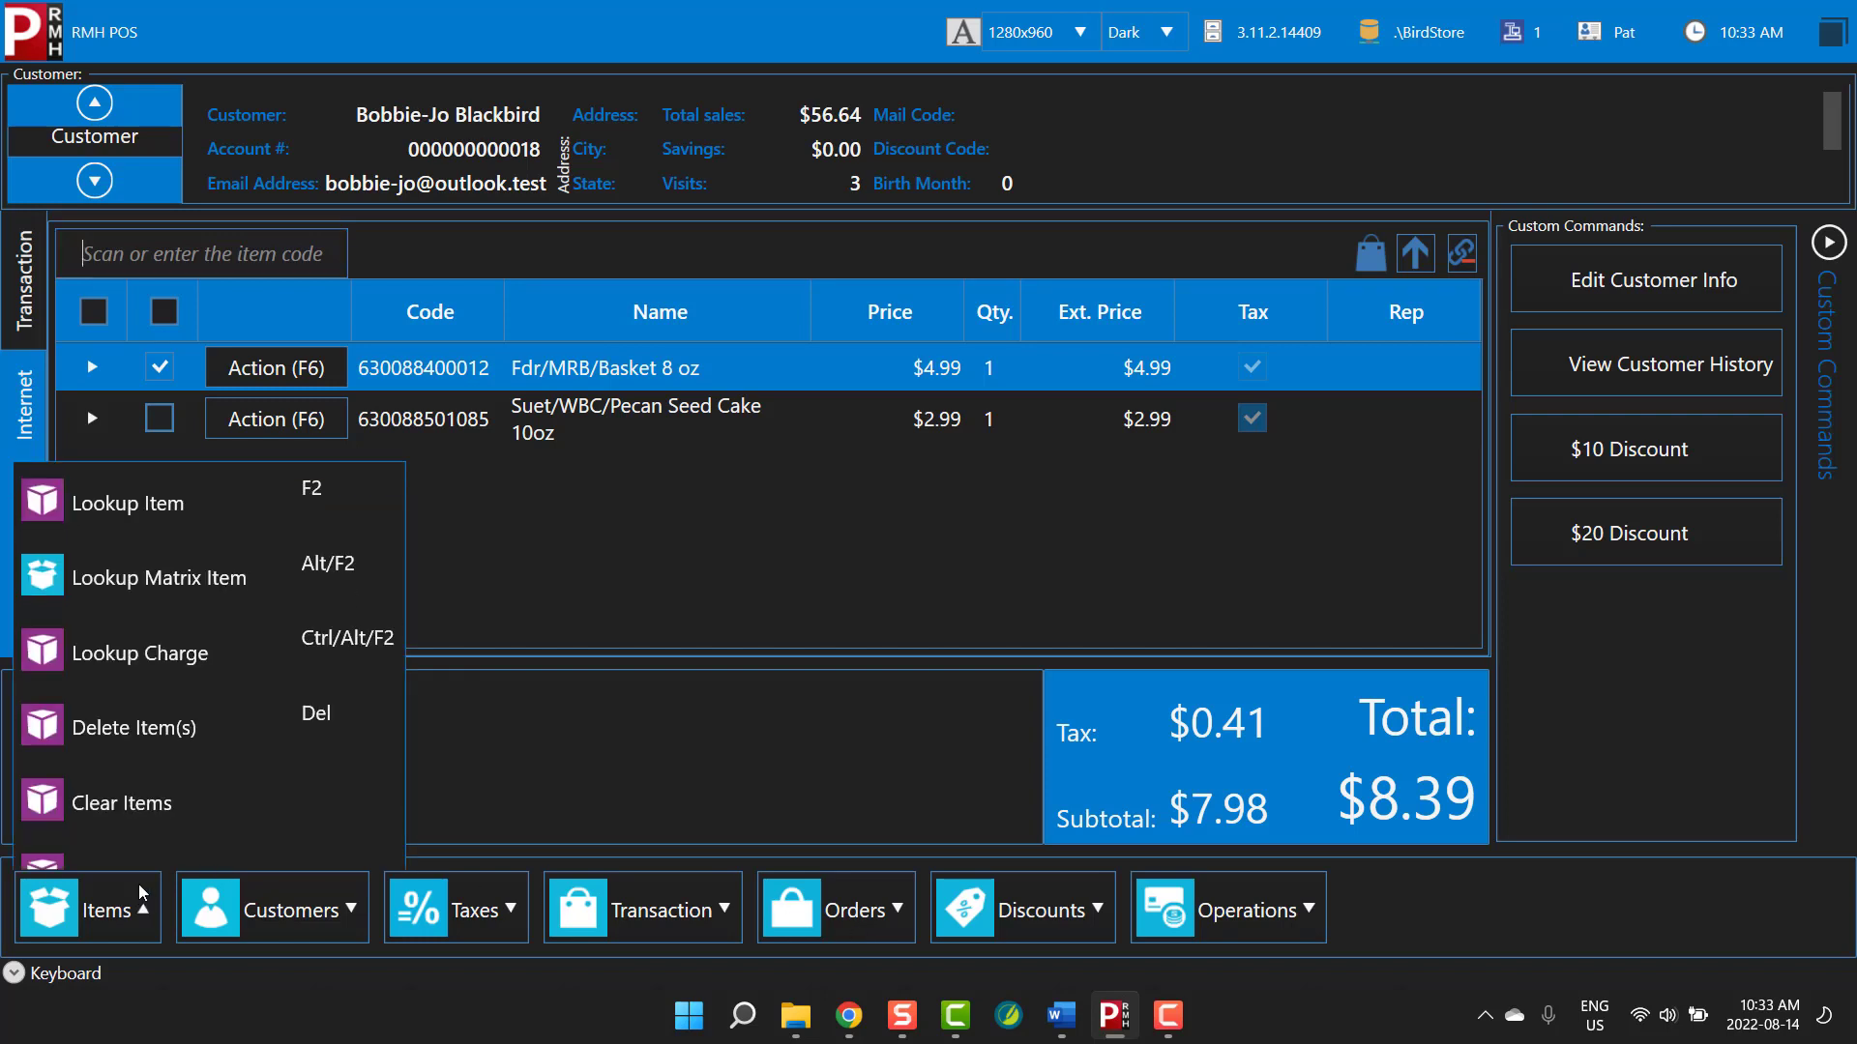
click(116, 461)
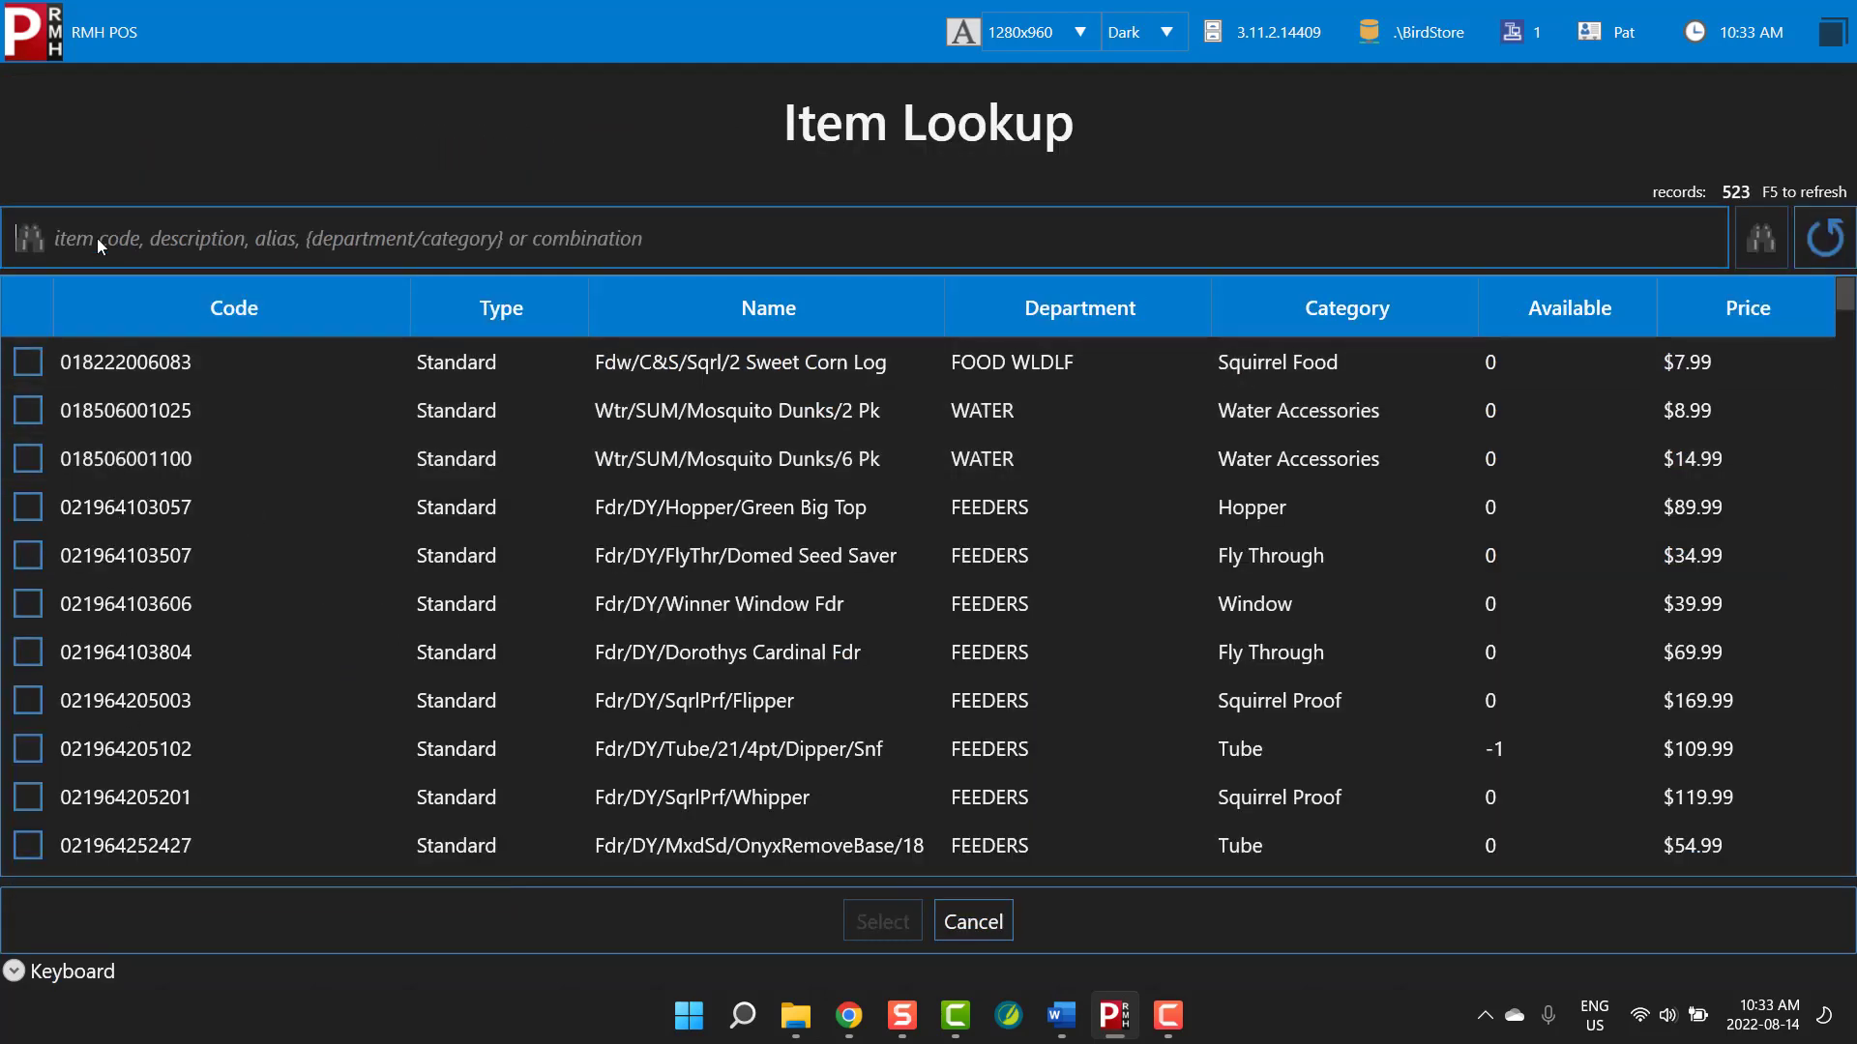
text(cake)
key(Return)
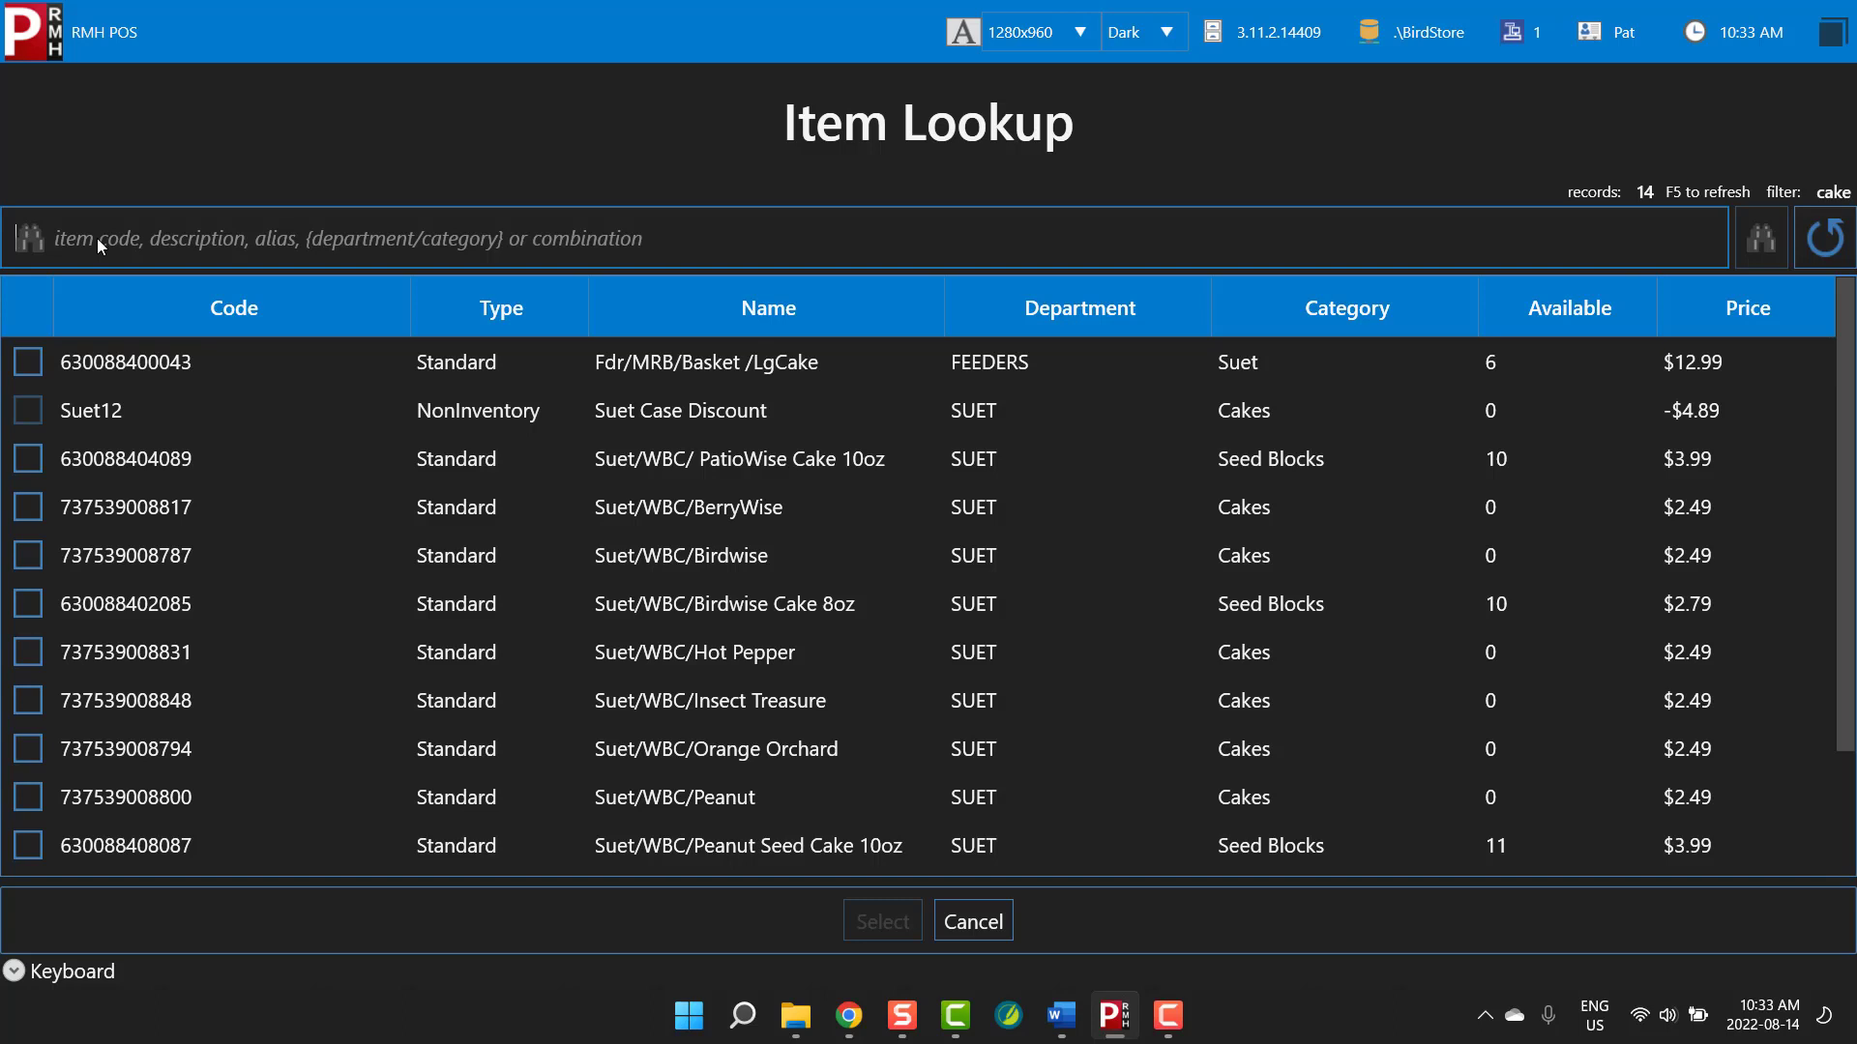
click(28, 458)
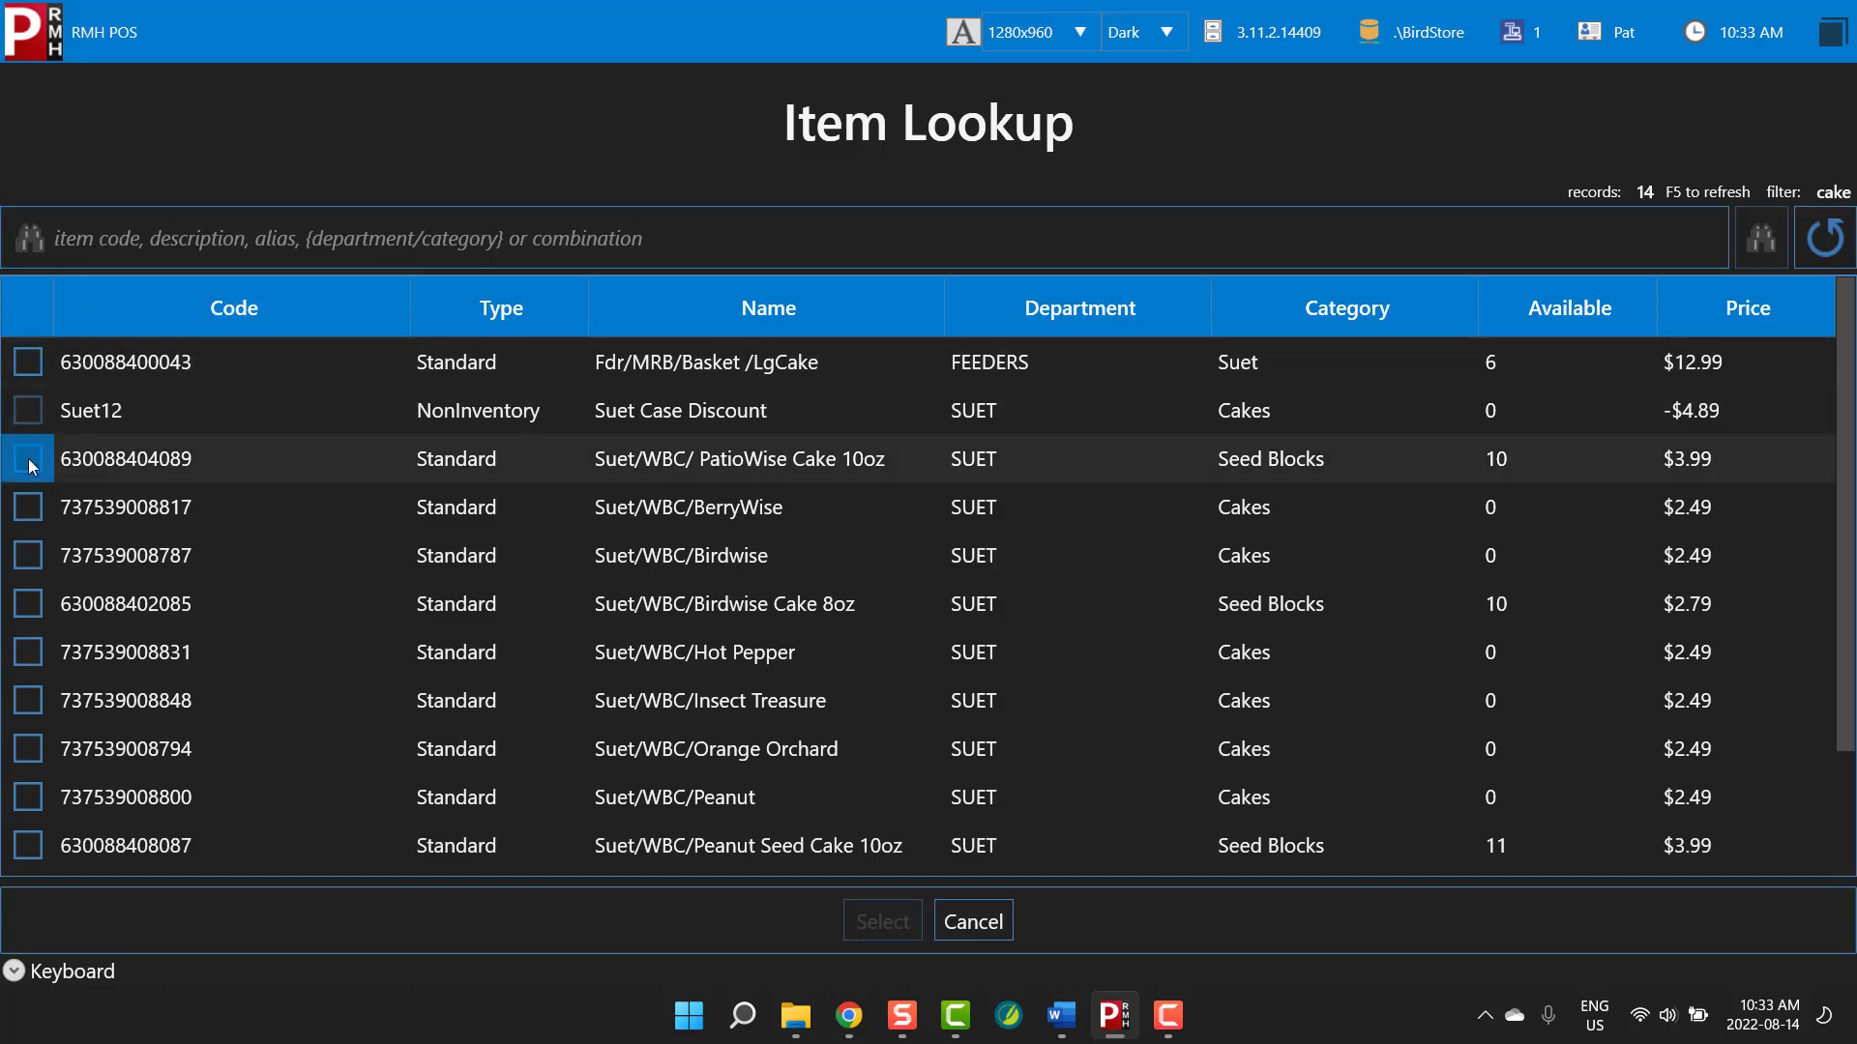
click(35, 602)
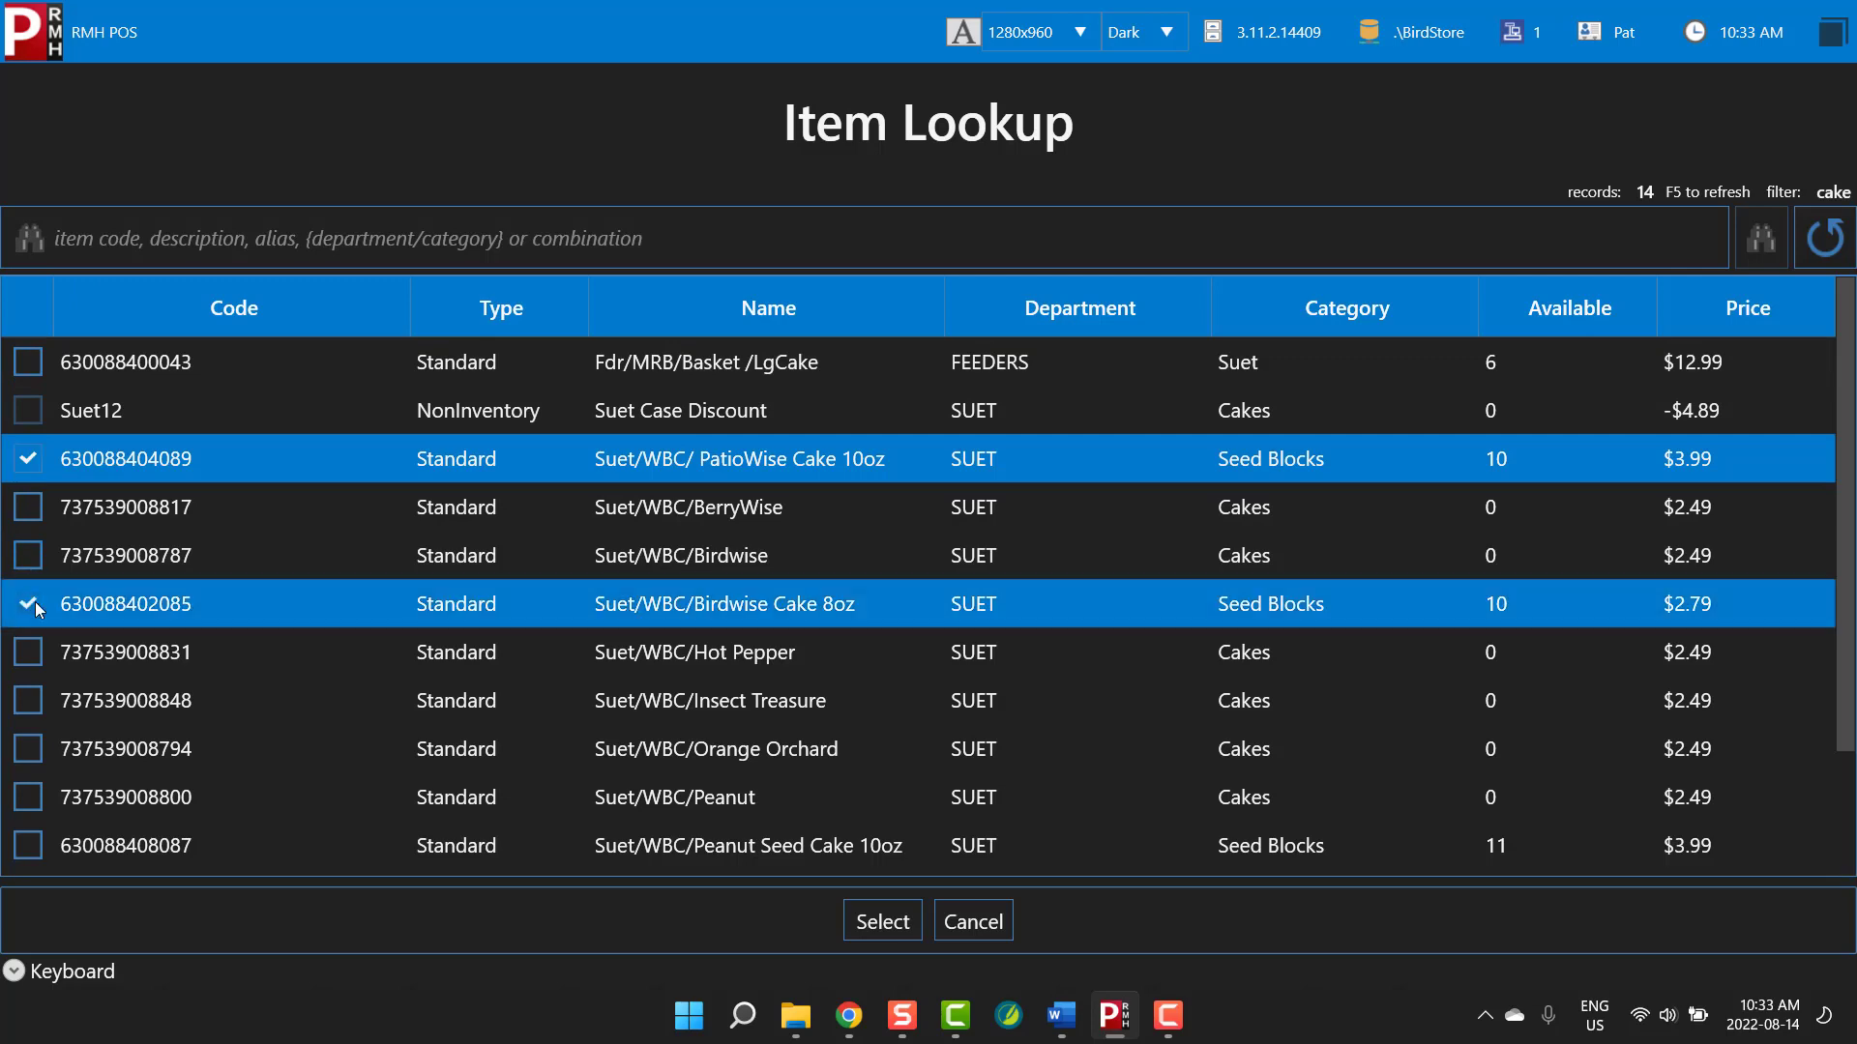
click(885, 936)
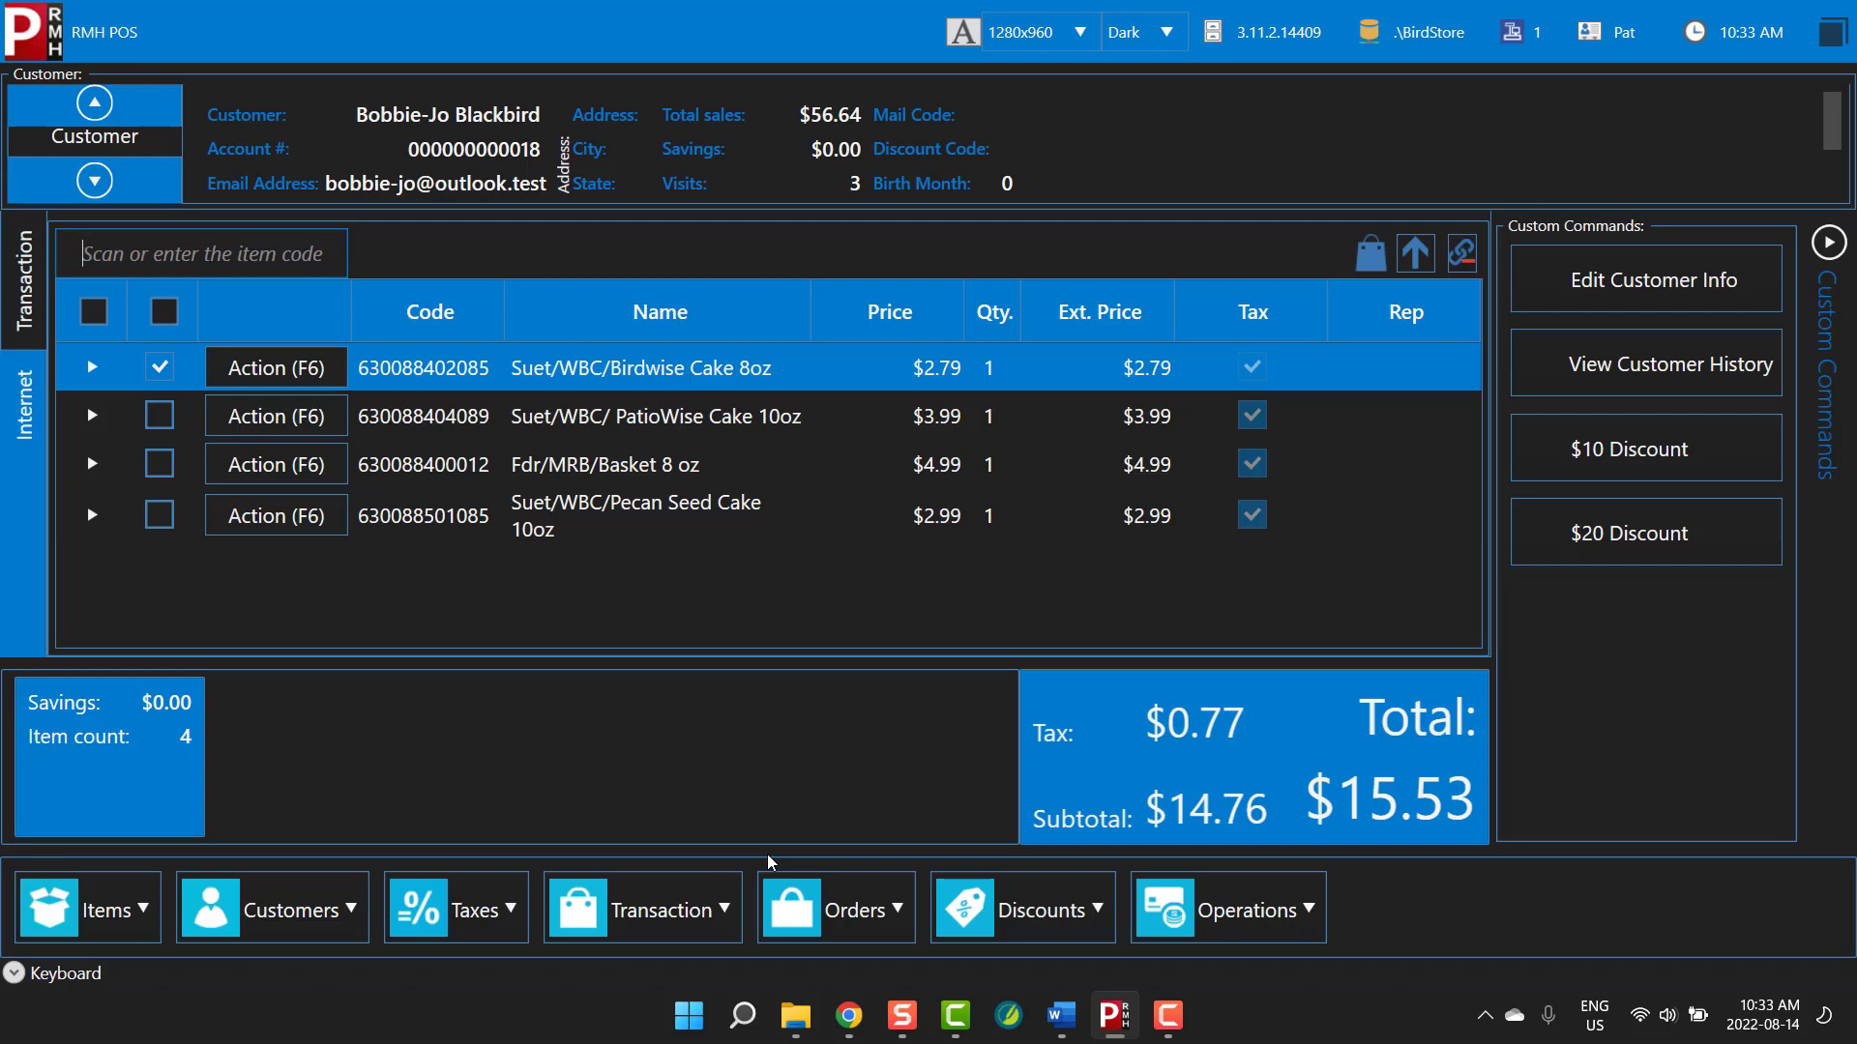
- Raise the Pecan Seed Cake 10oz line's quantity from 1 to 3, giving $8.97 for that line
click(293, 524)
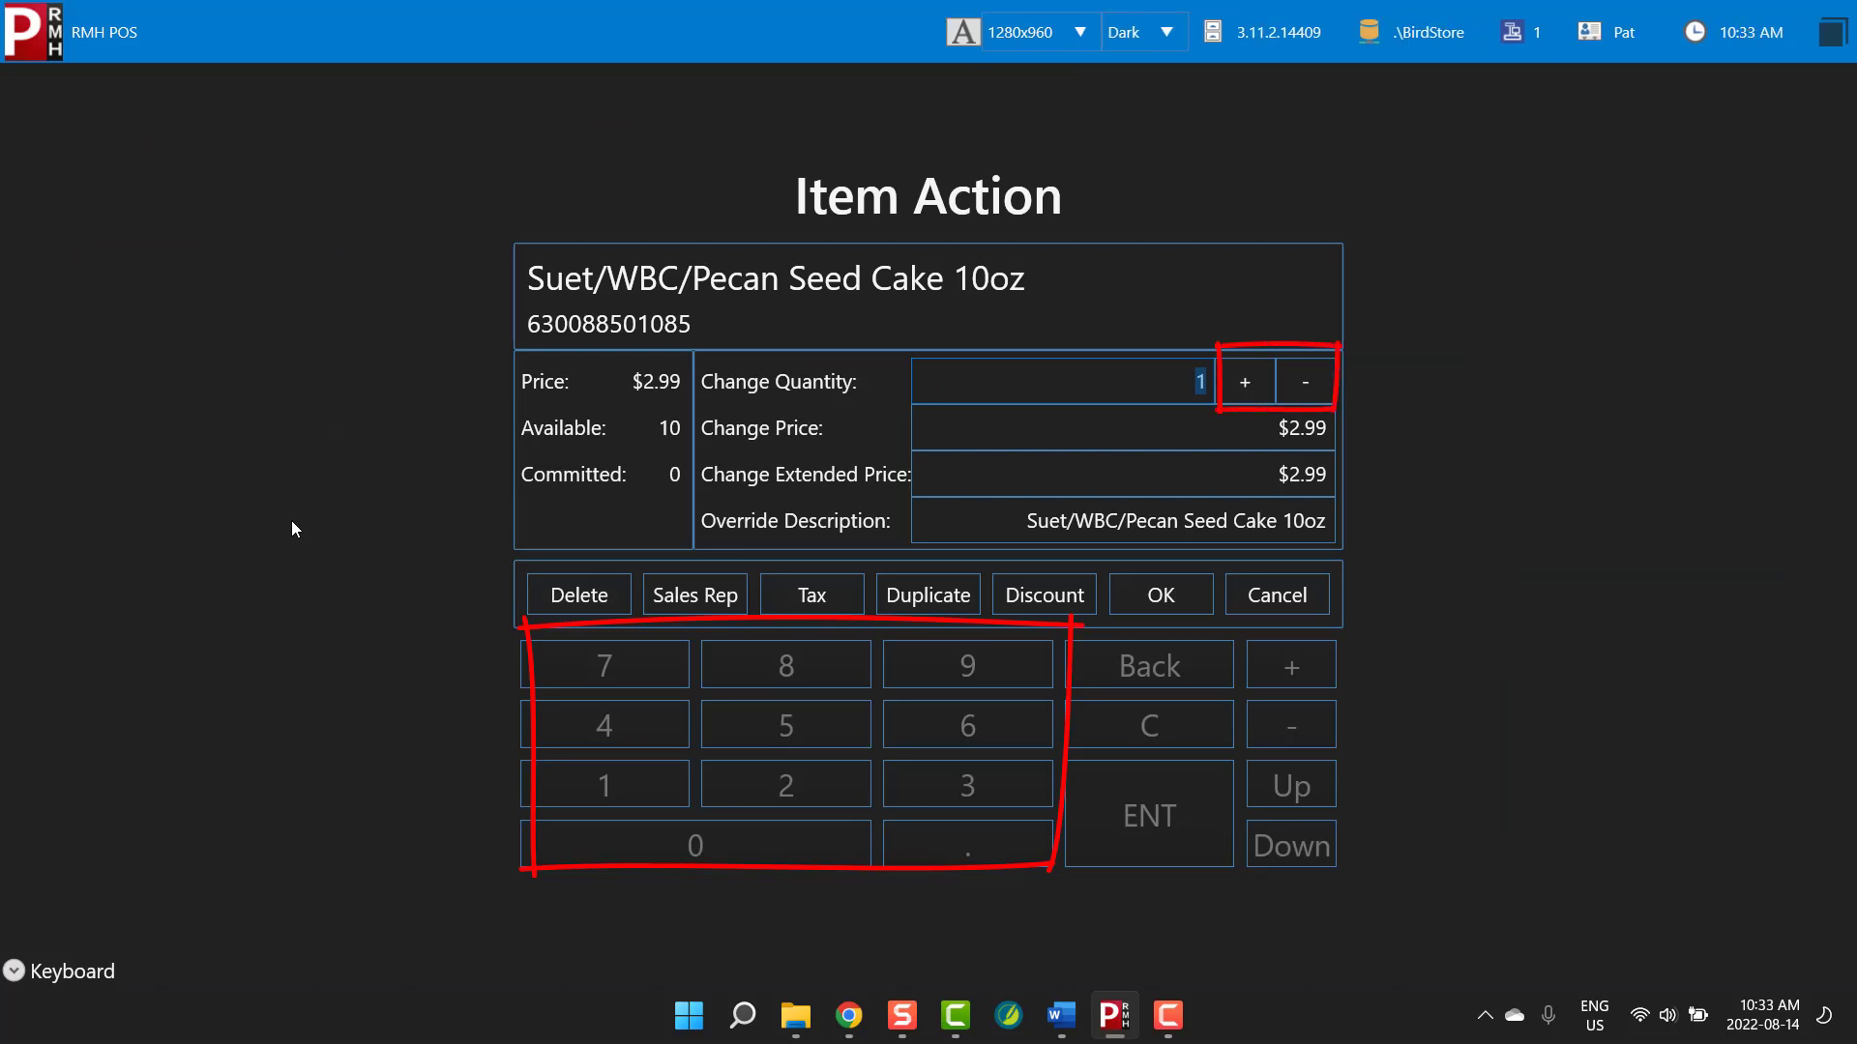
click(1253, 368)
click(1254, 367)
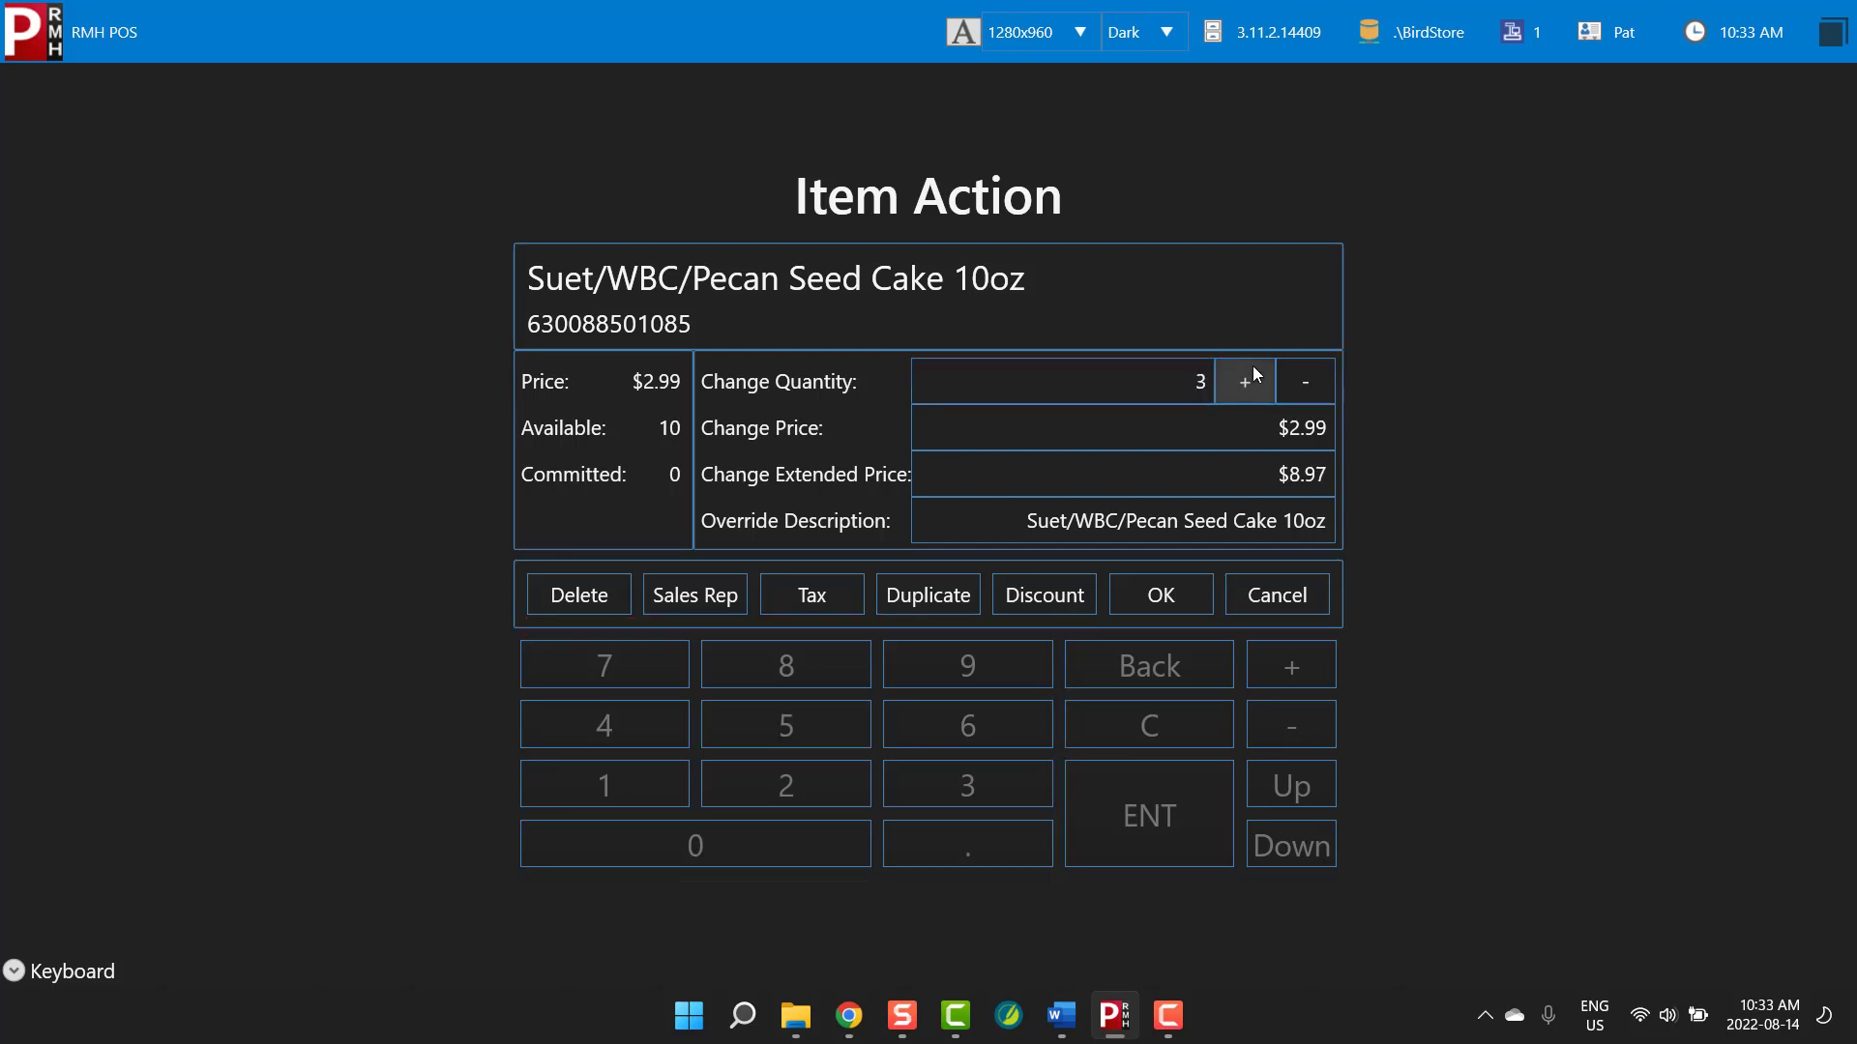
click(1186, 595)
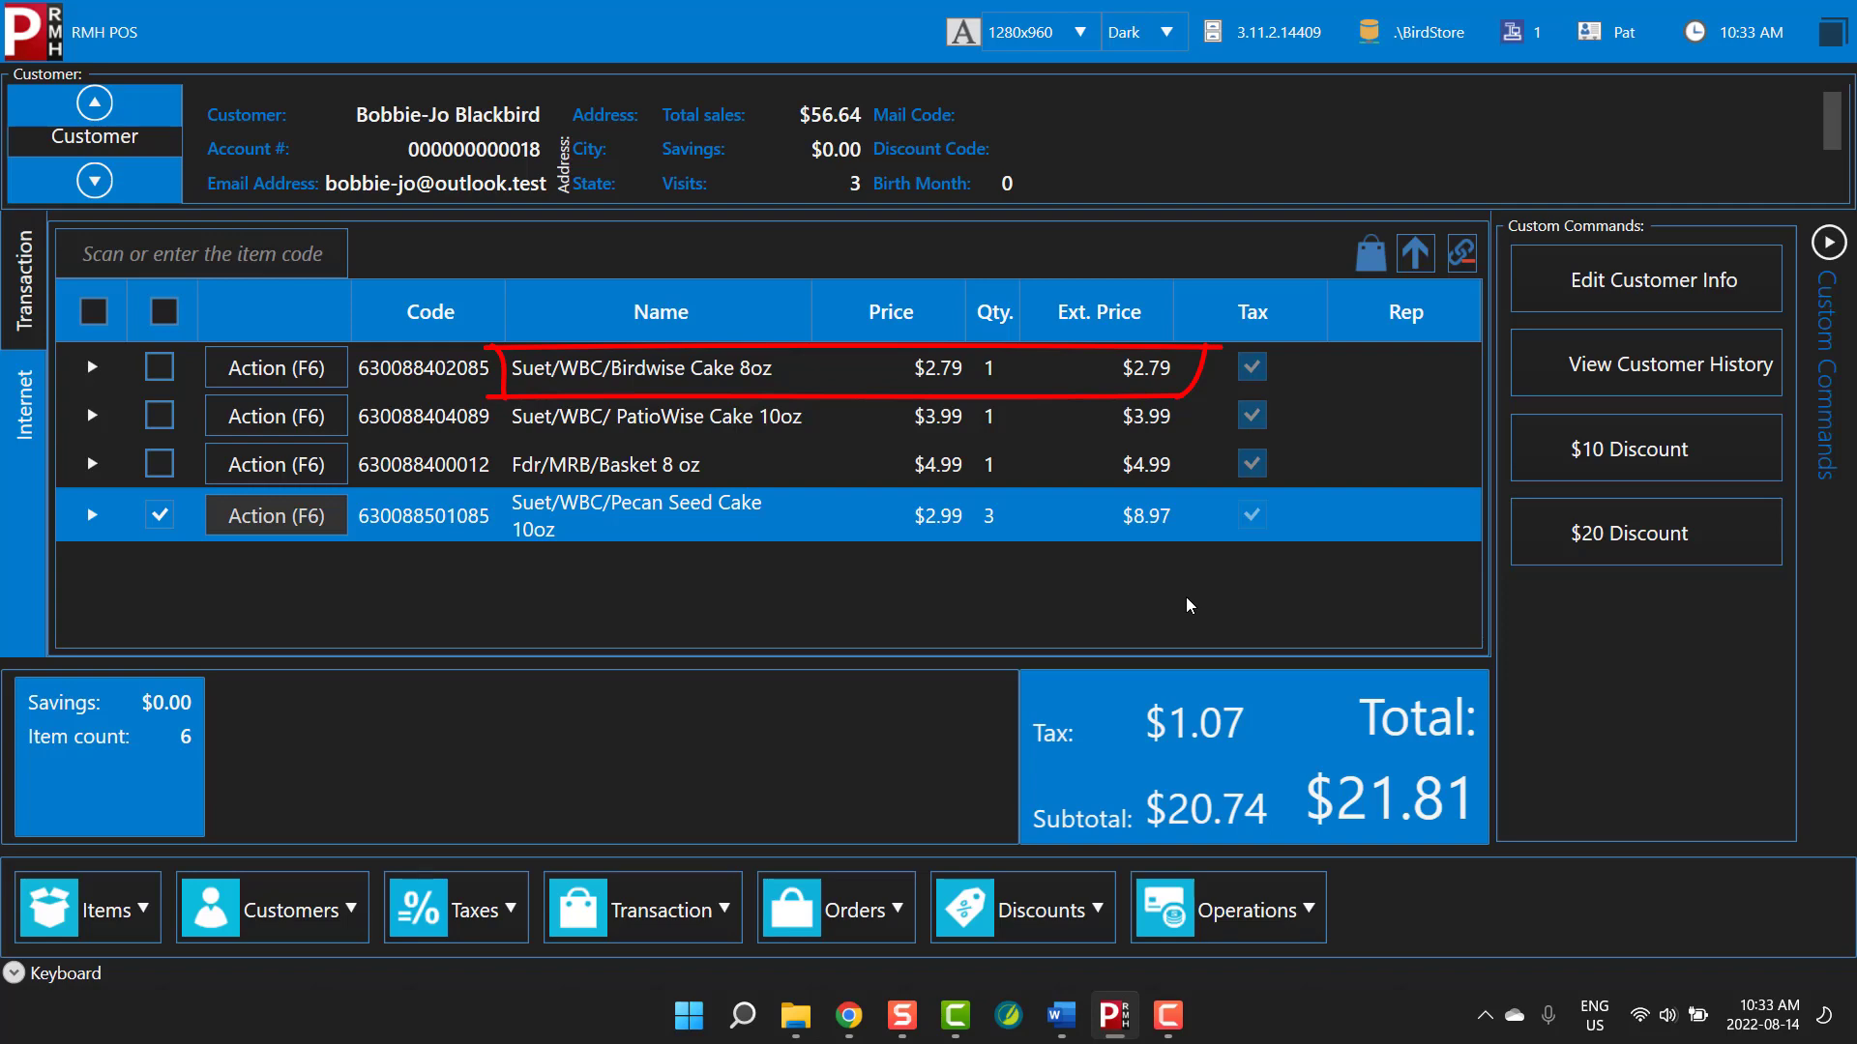
- Delete the Birdwise Cake 8oz line from the sale through its Action options
click(293, 369)
click(578, 594)
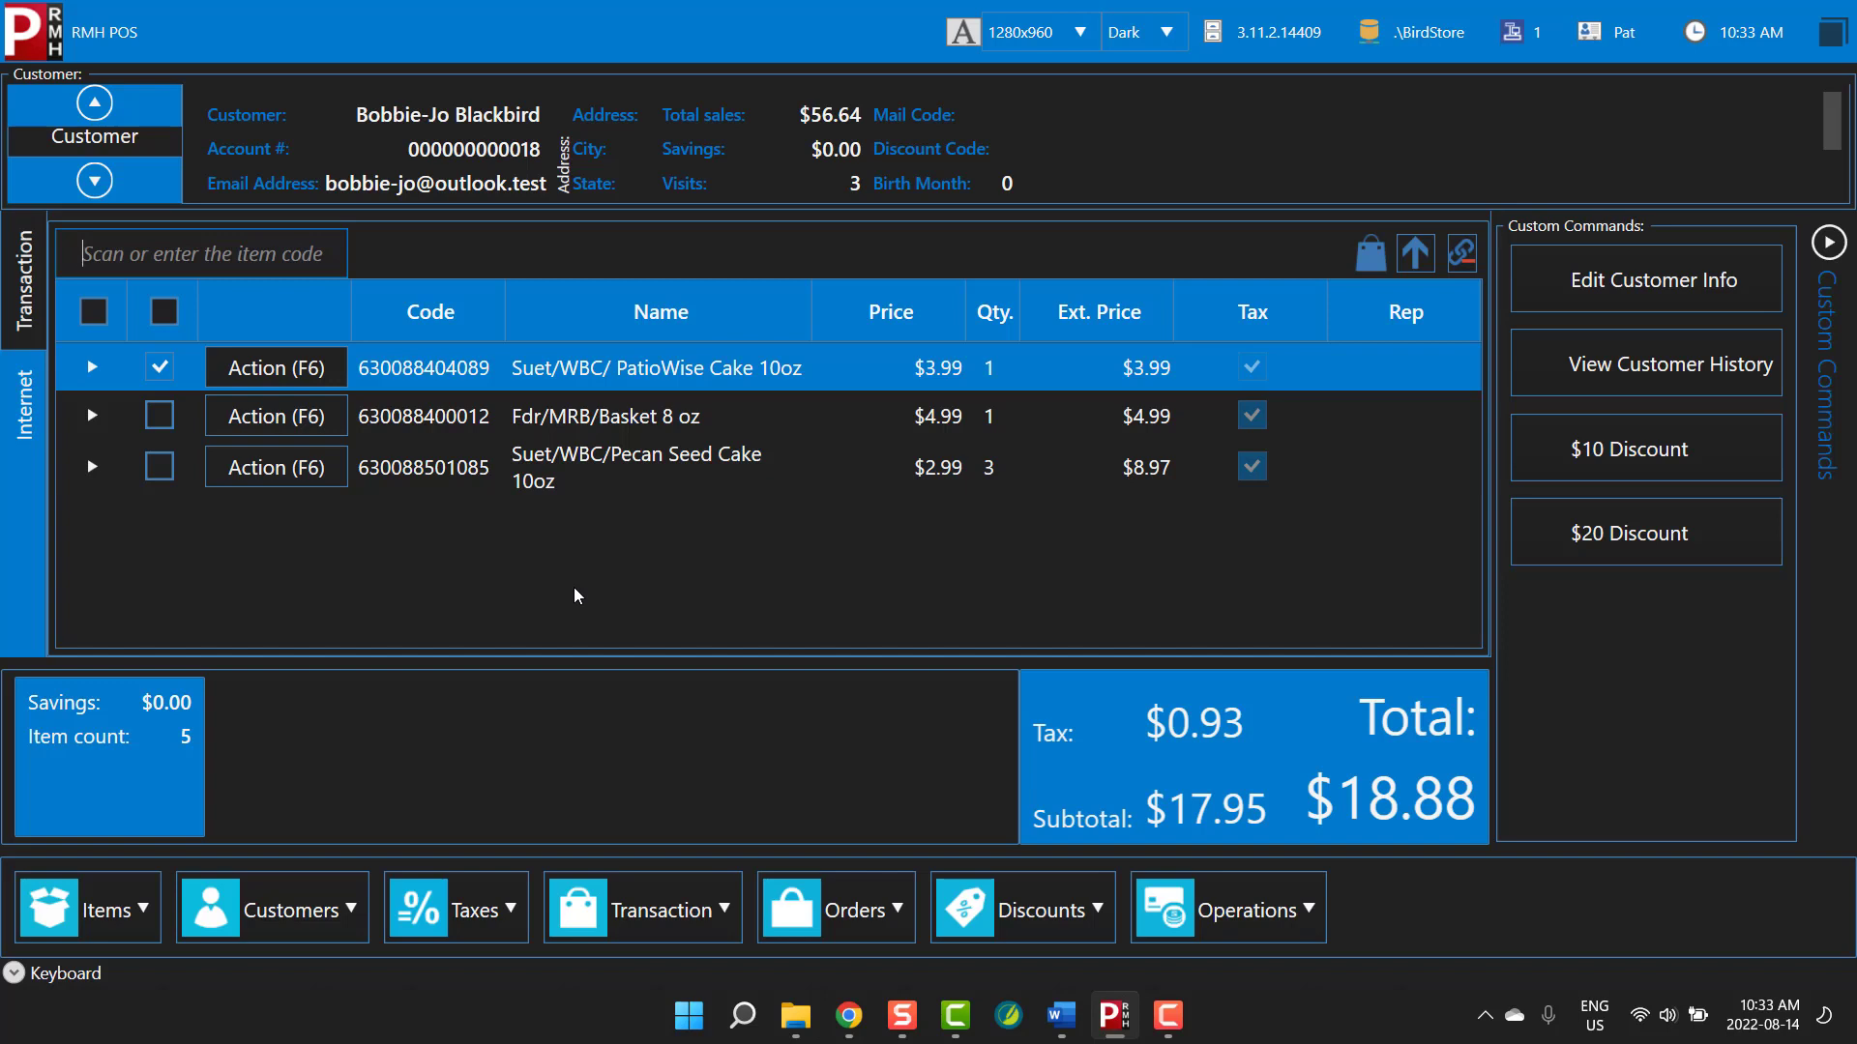
- Choose Tender Sale from the Transaction menu to pay the $18.88 sale
click(711, 904)
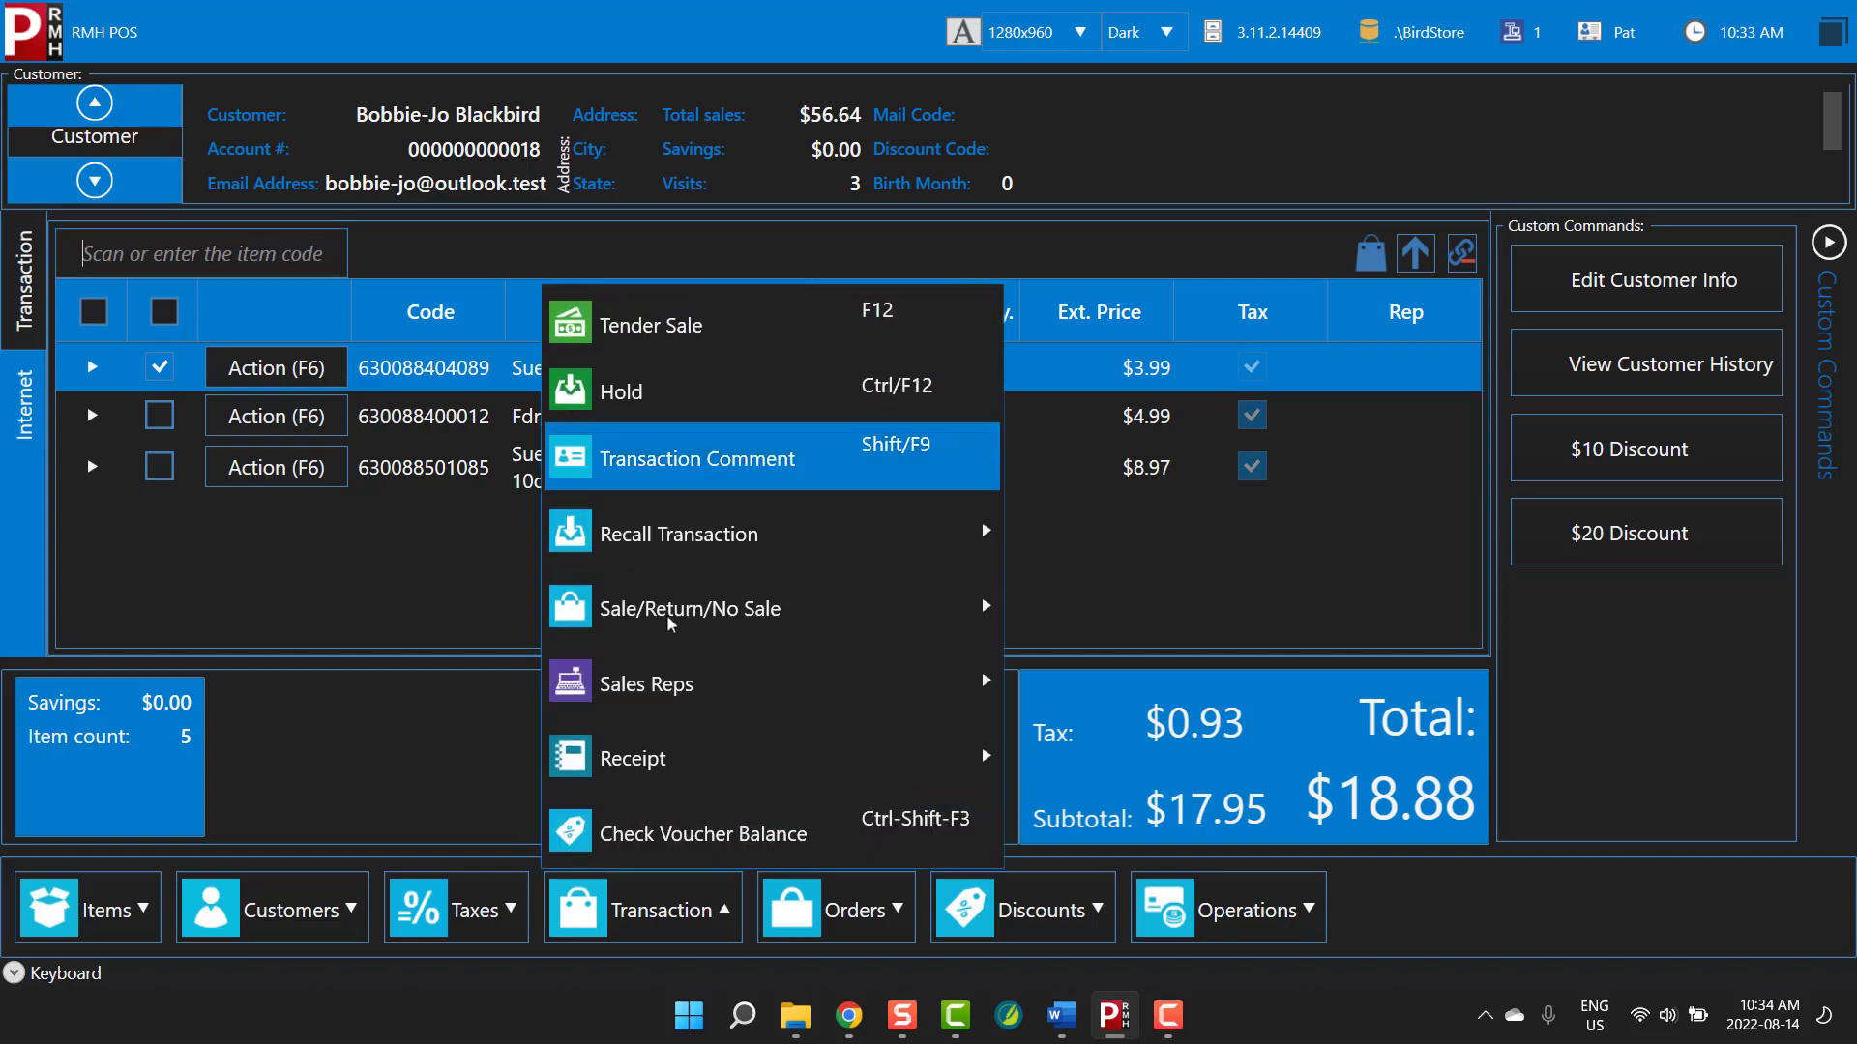
click(627, 333)
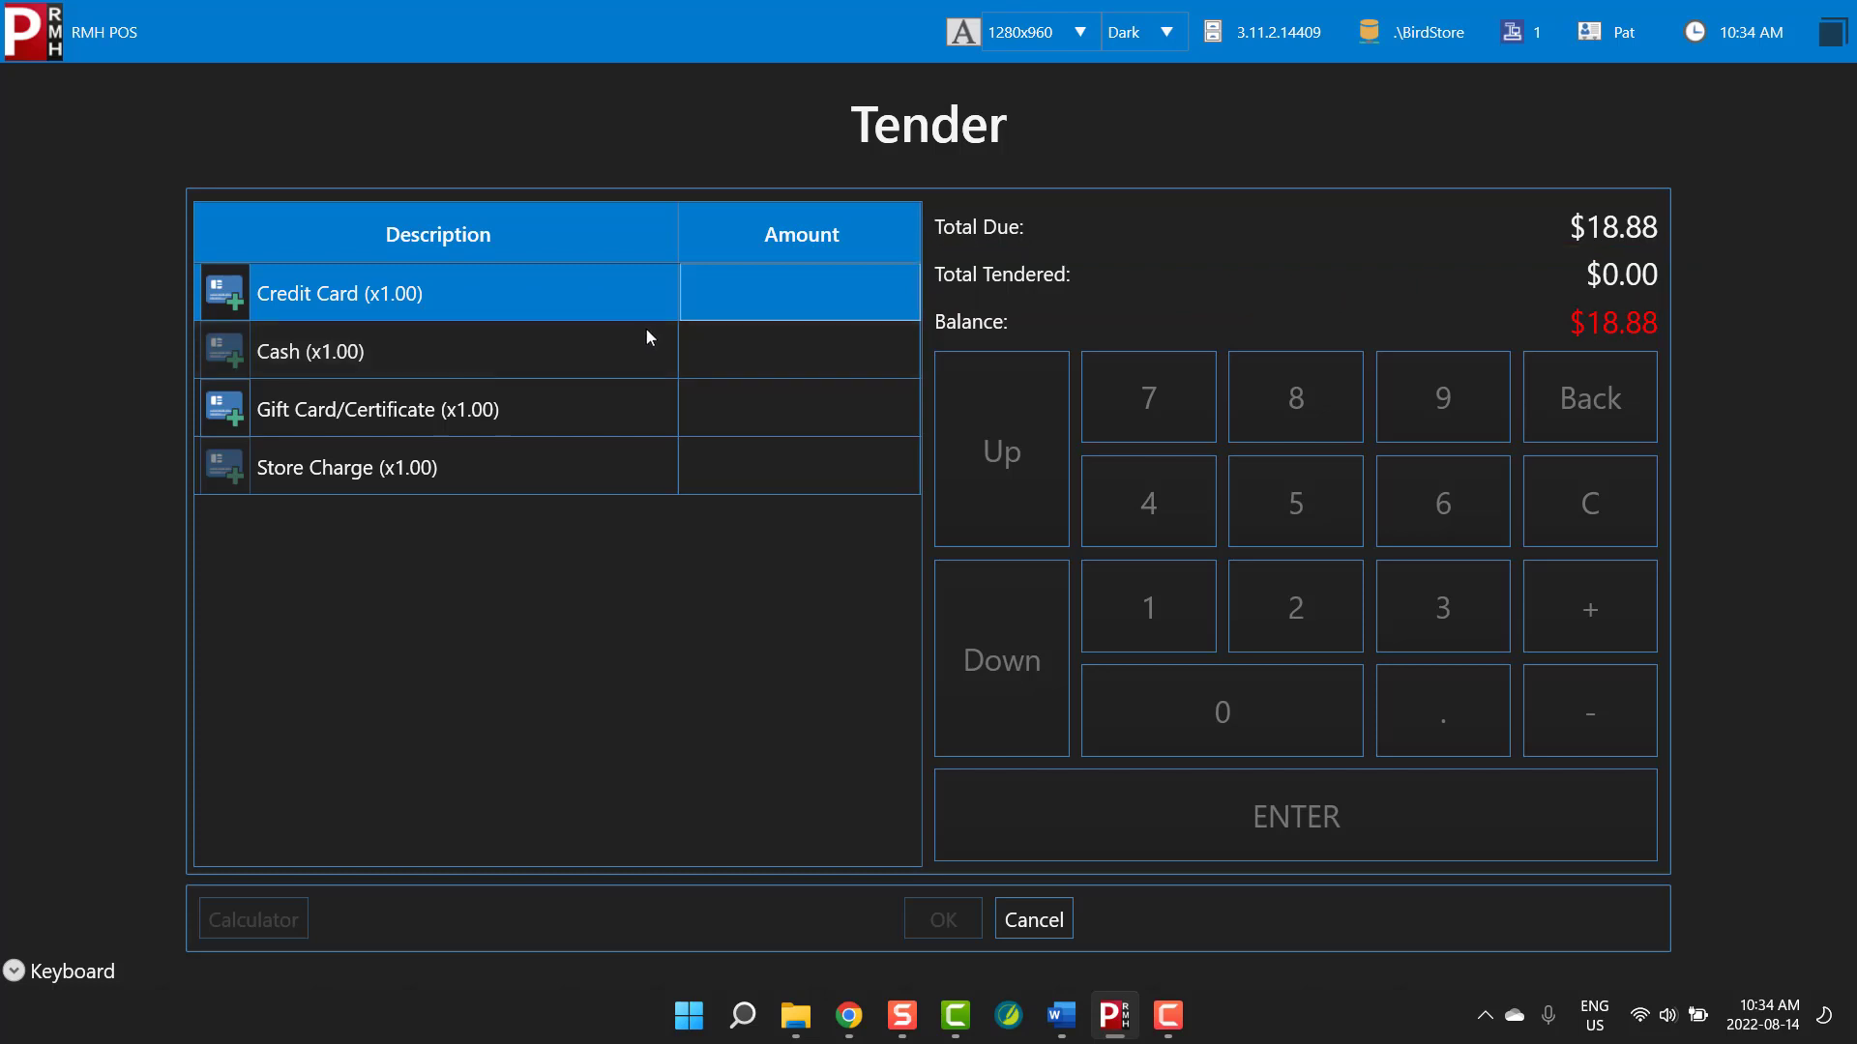
- Tender $15.00 on credit card, then enter a $10.00 cash amount and erase it
text(15.00)
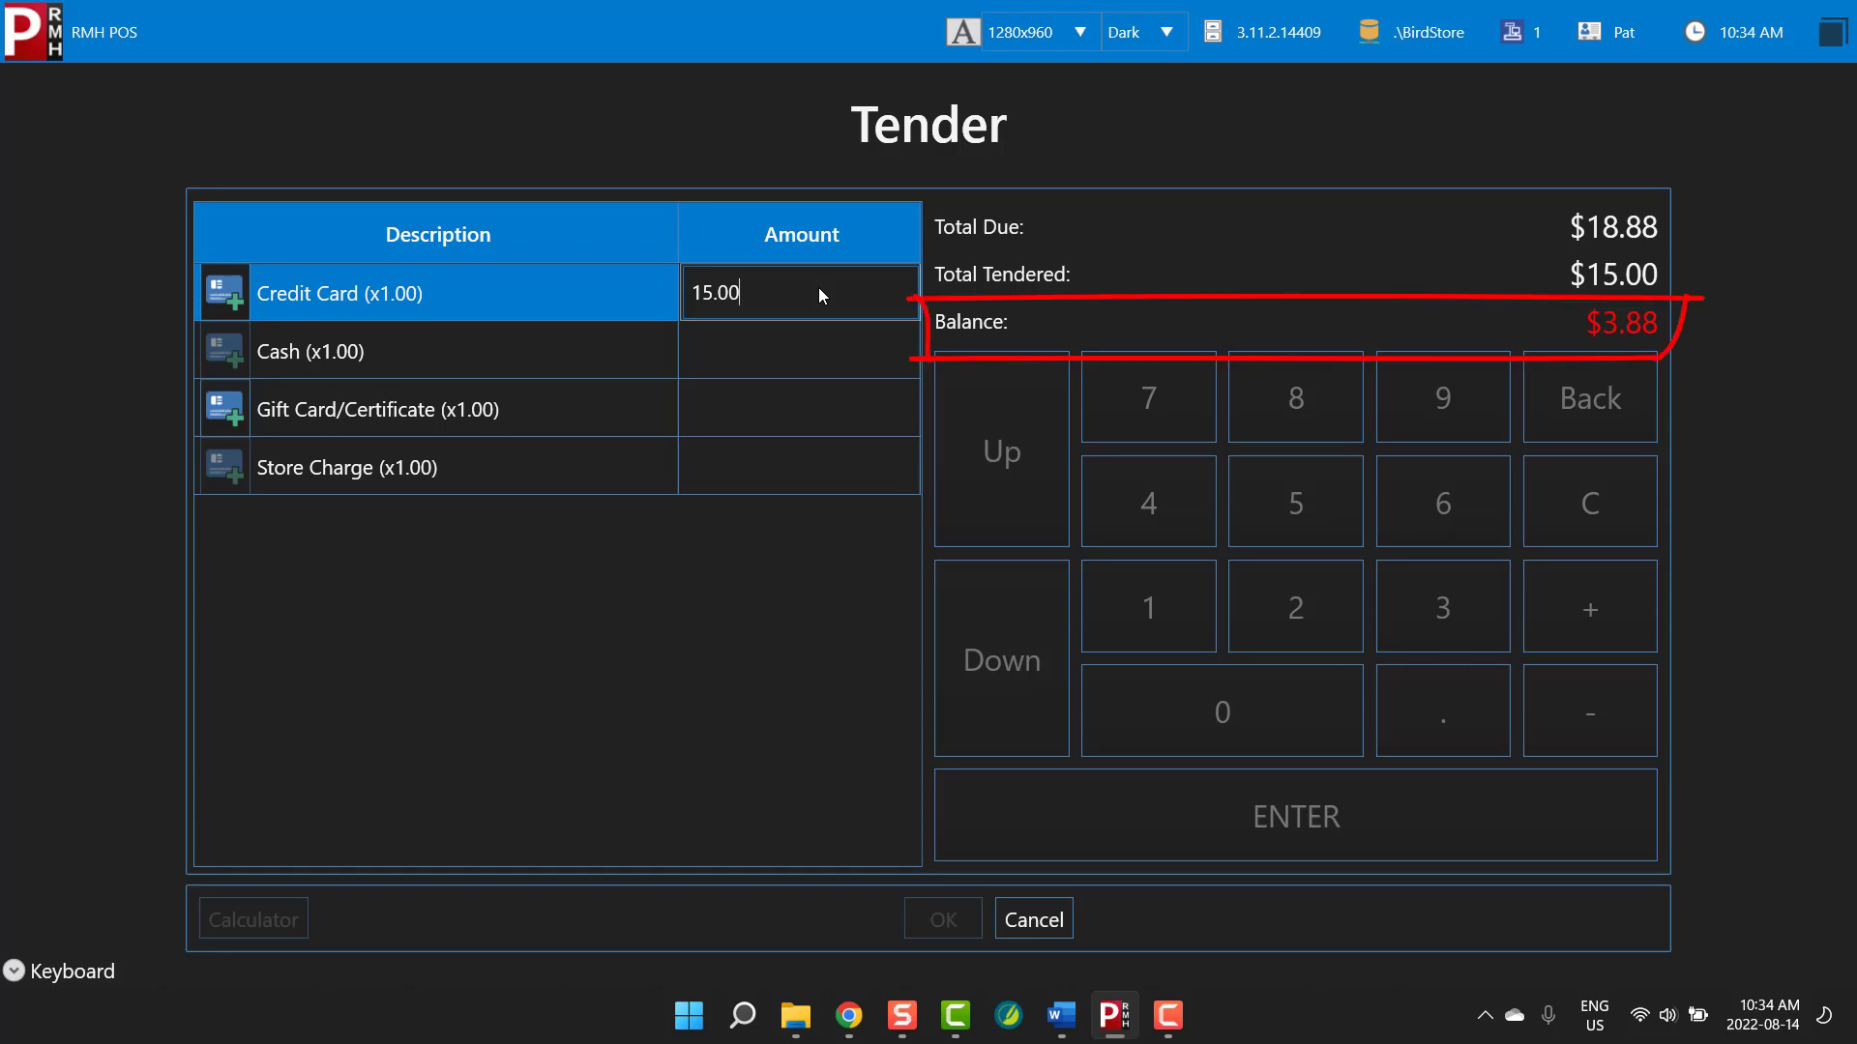
click(828, 356)
text(10.00)
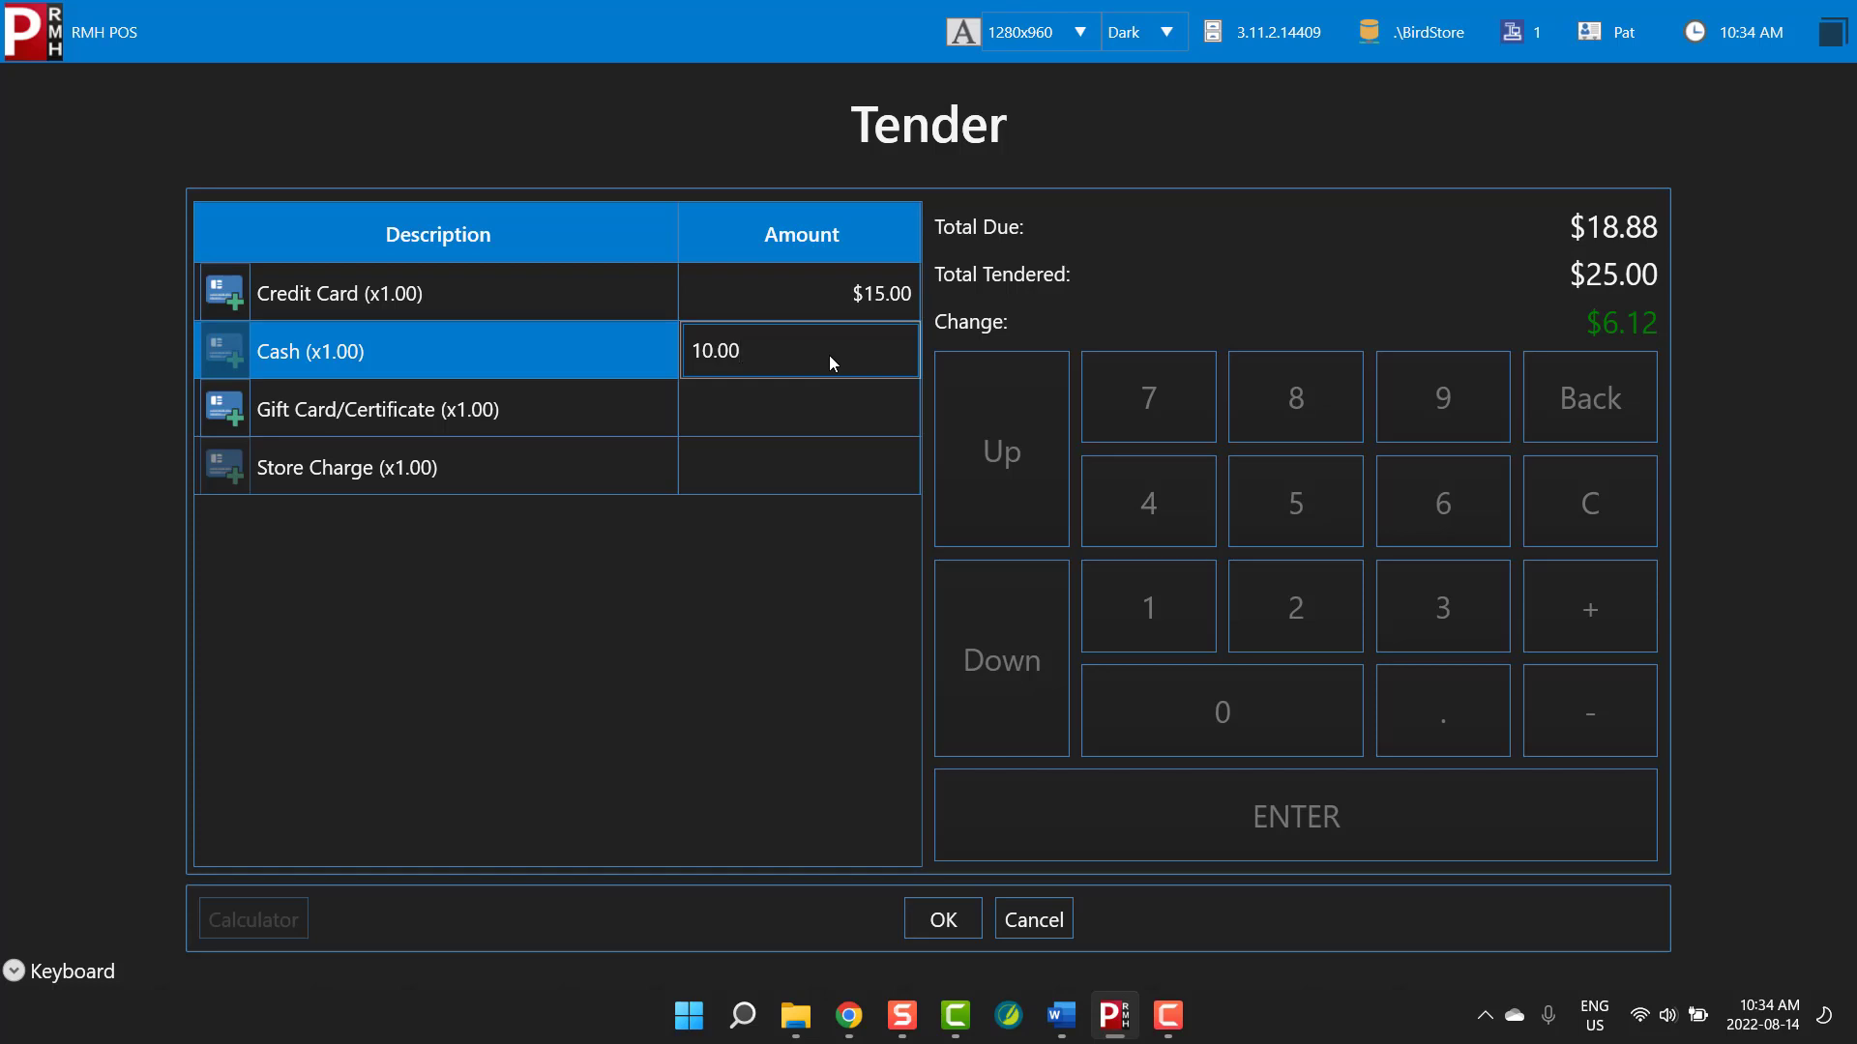
key(BackSpace)
key(BackSpace)
key(BackSpace)
key(BackSpace)
key(BackSpace)
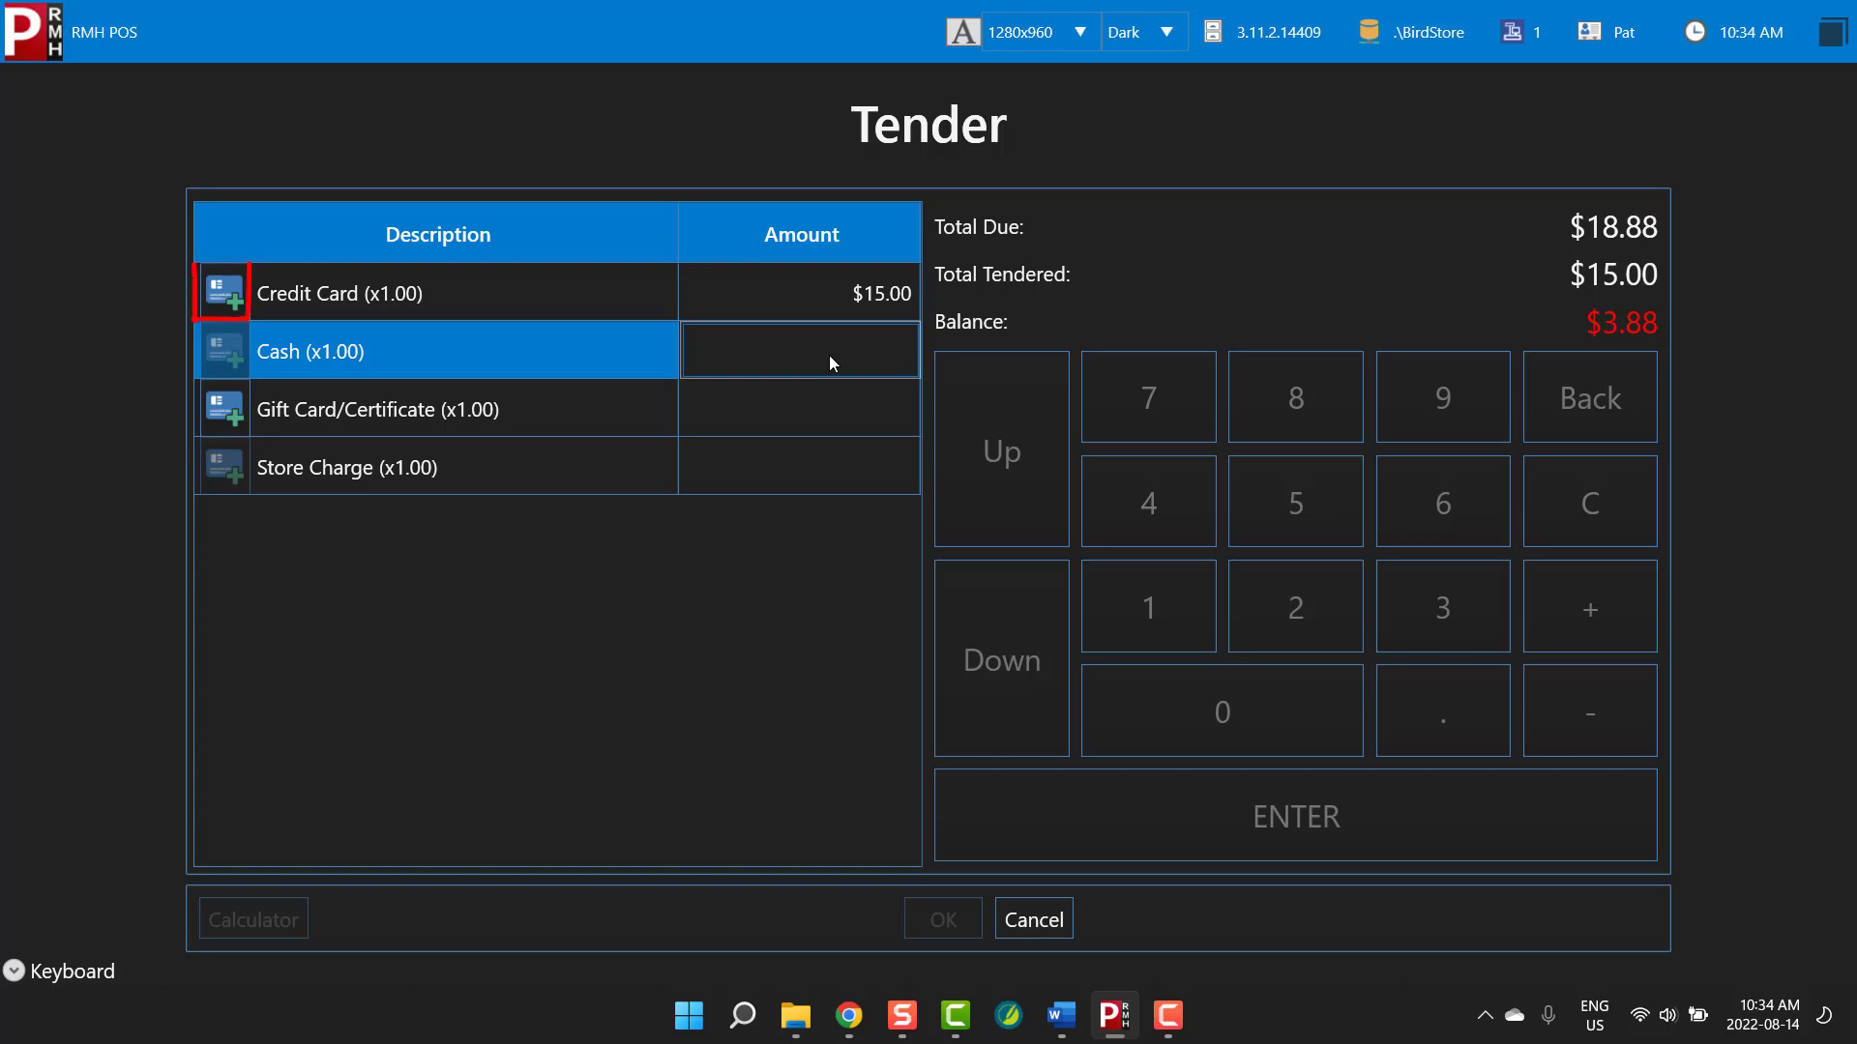
- Add a second credit card line for the remaining $3.88 and complete the payment
click(238, 299)
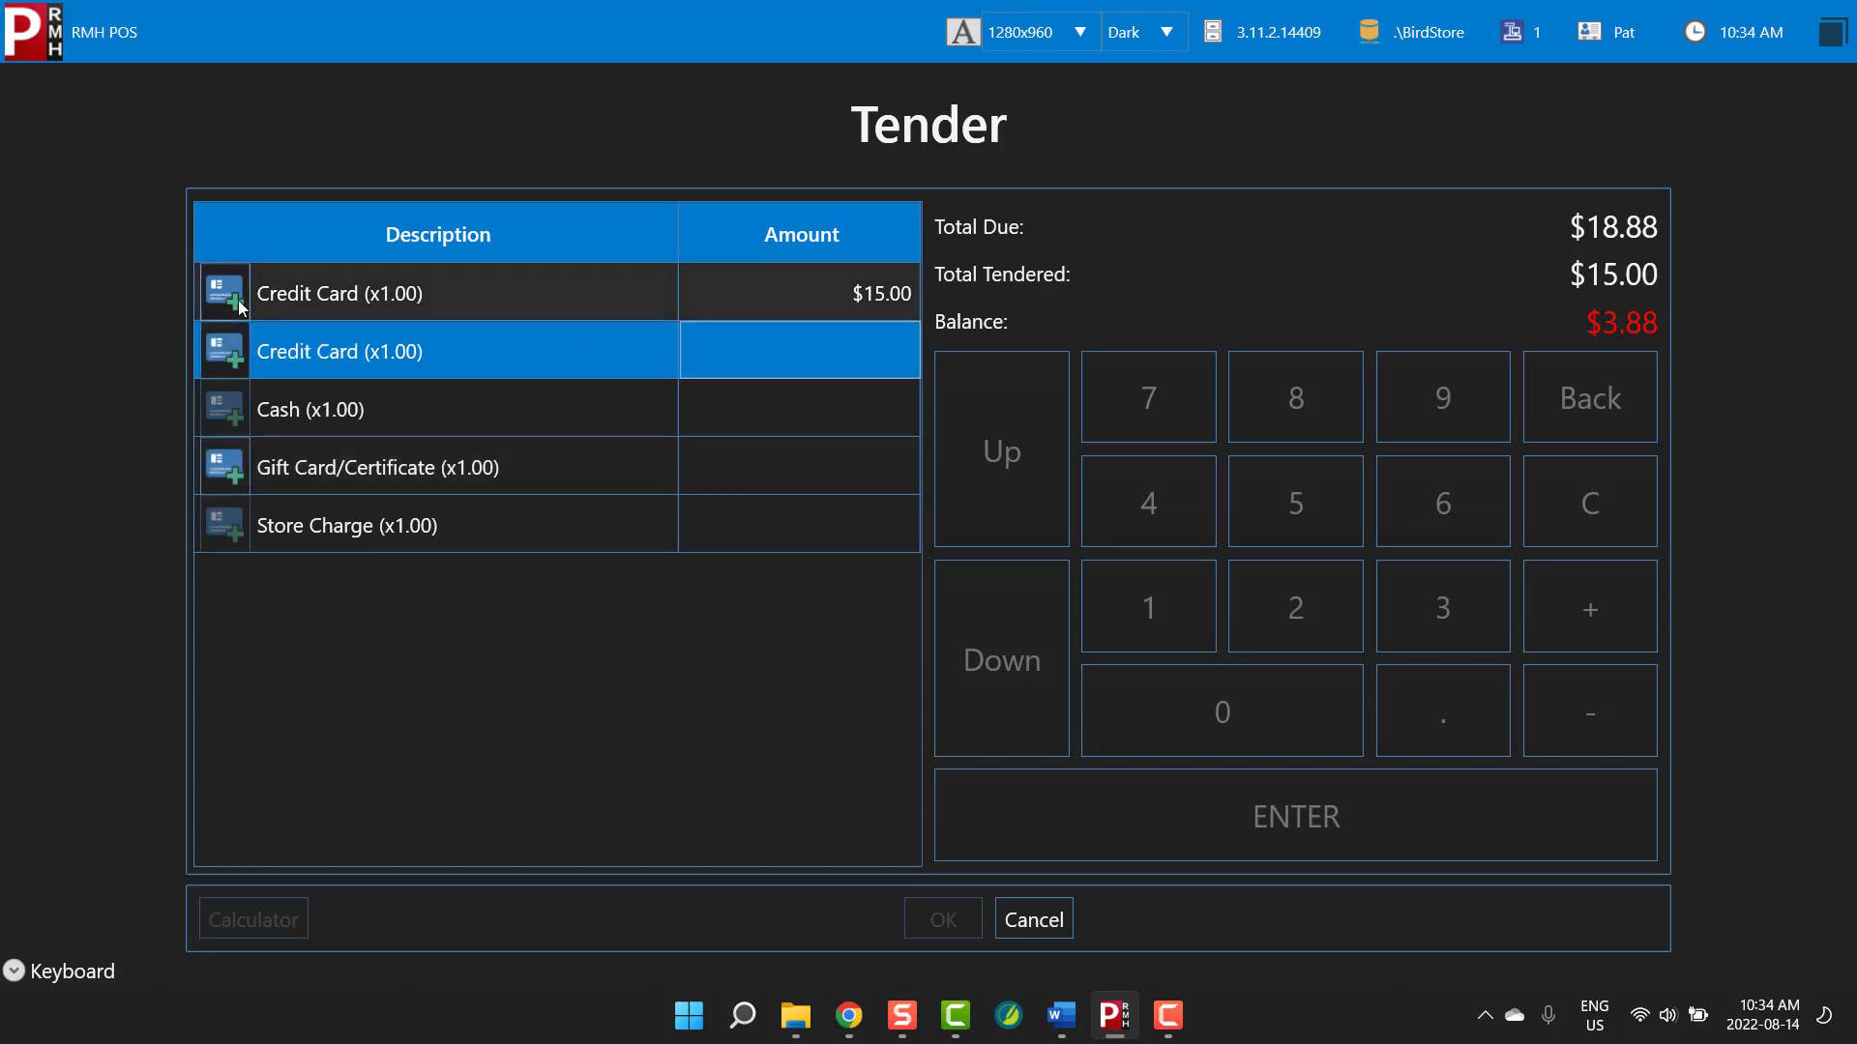
click(841, 363)
text(3.88)
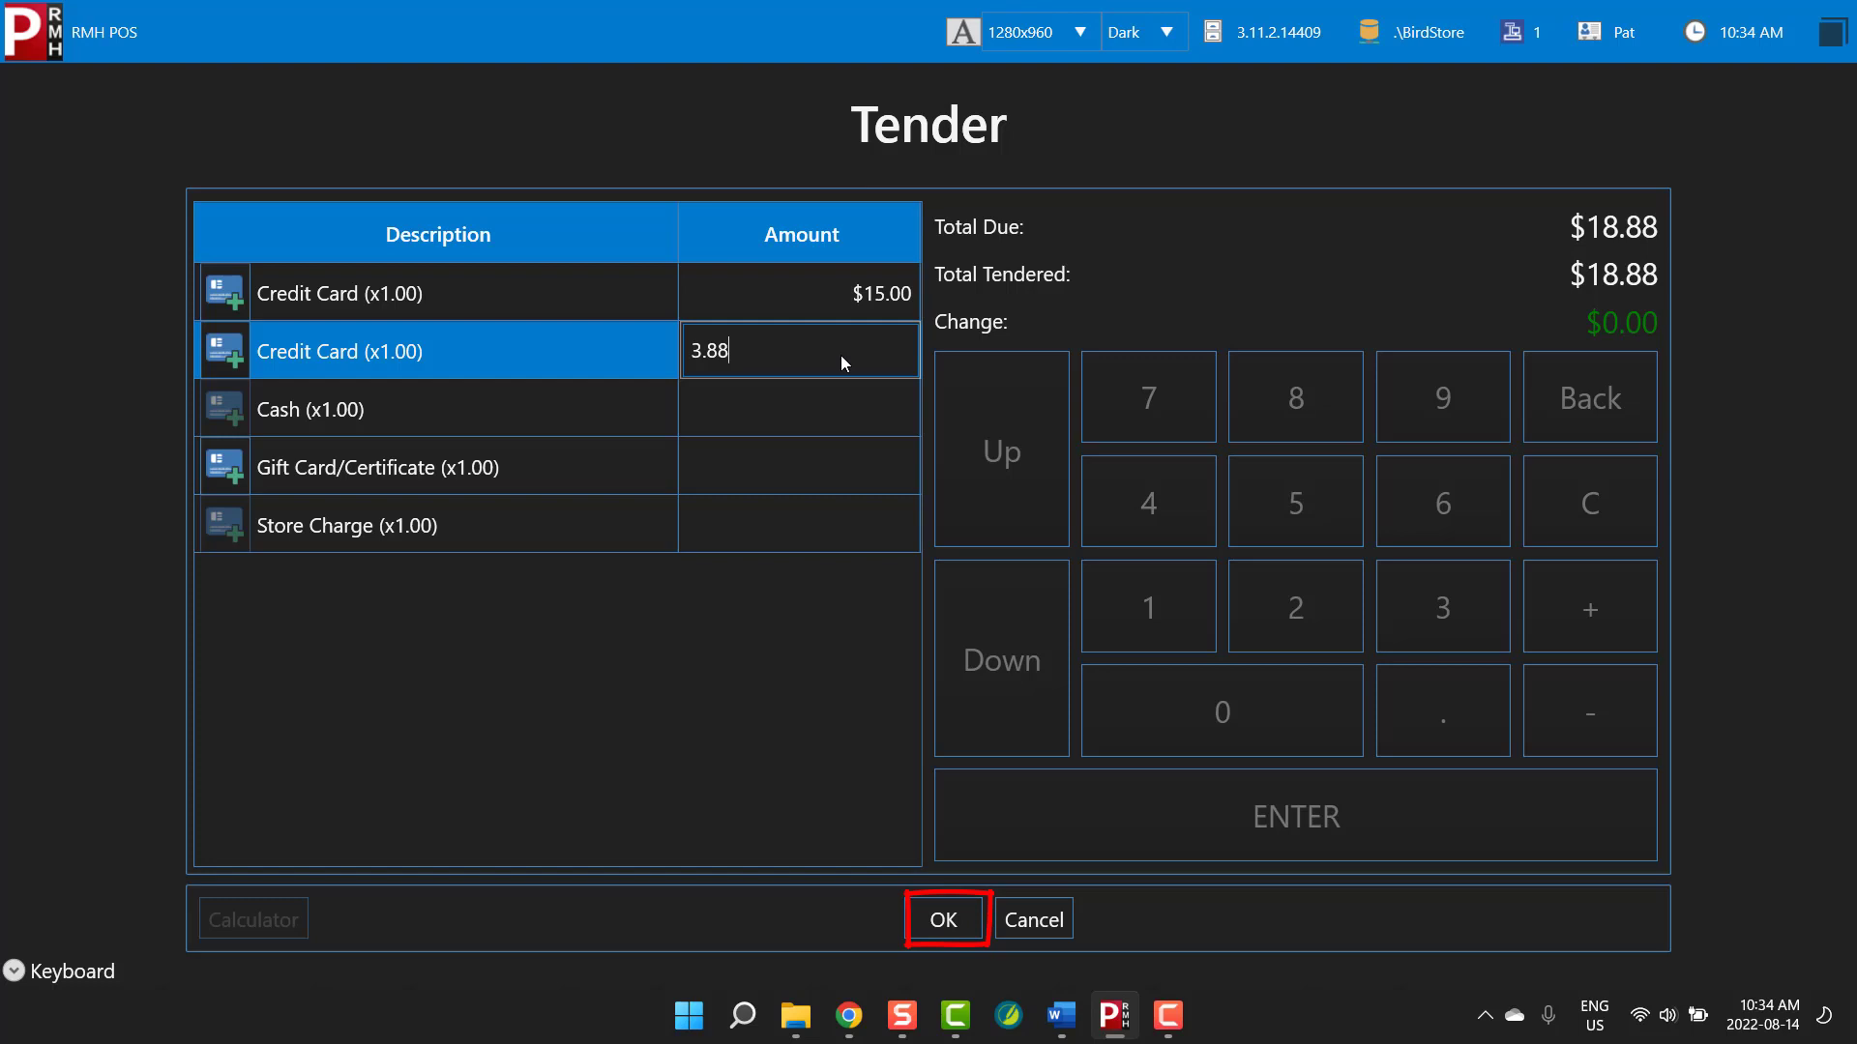
click(972, 920)
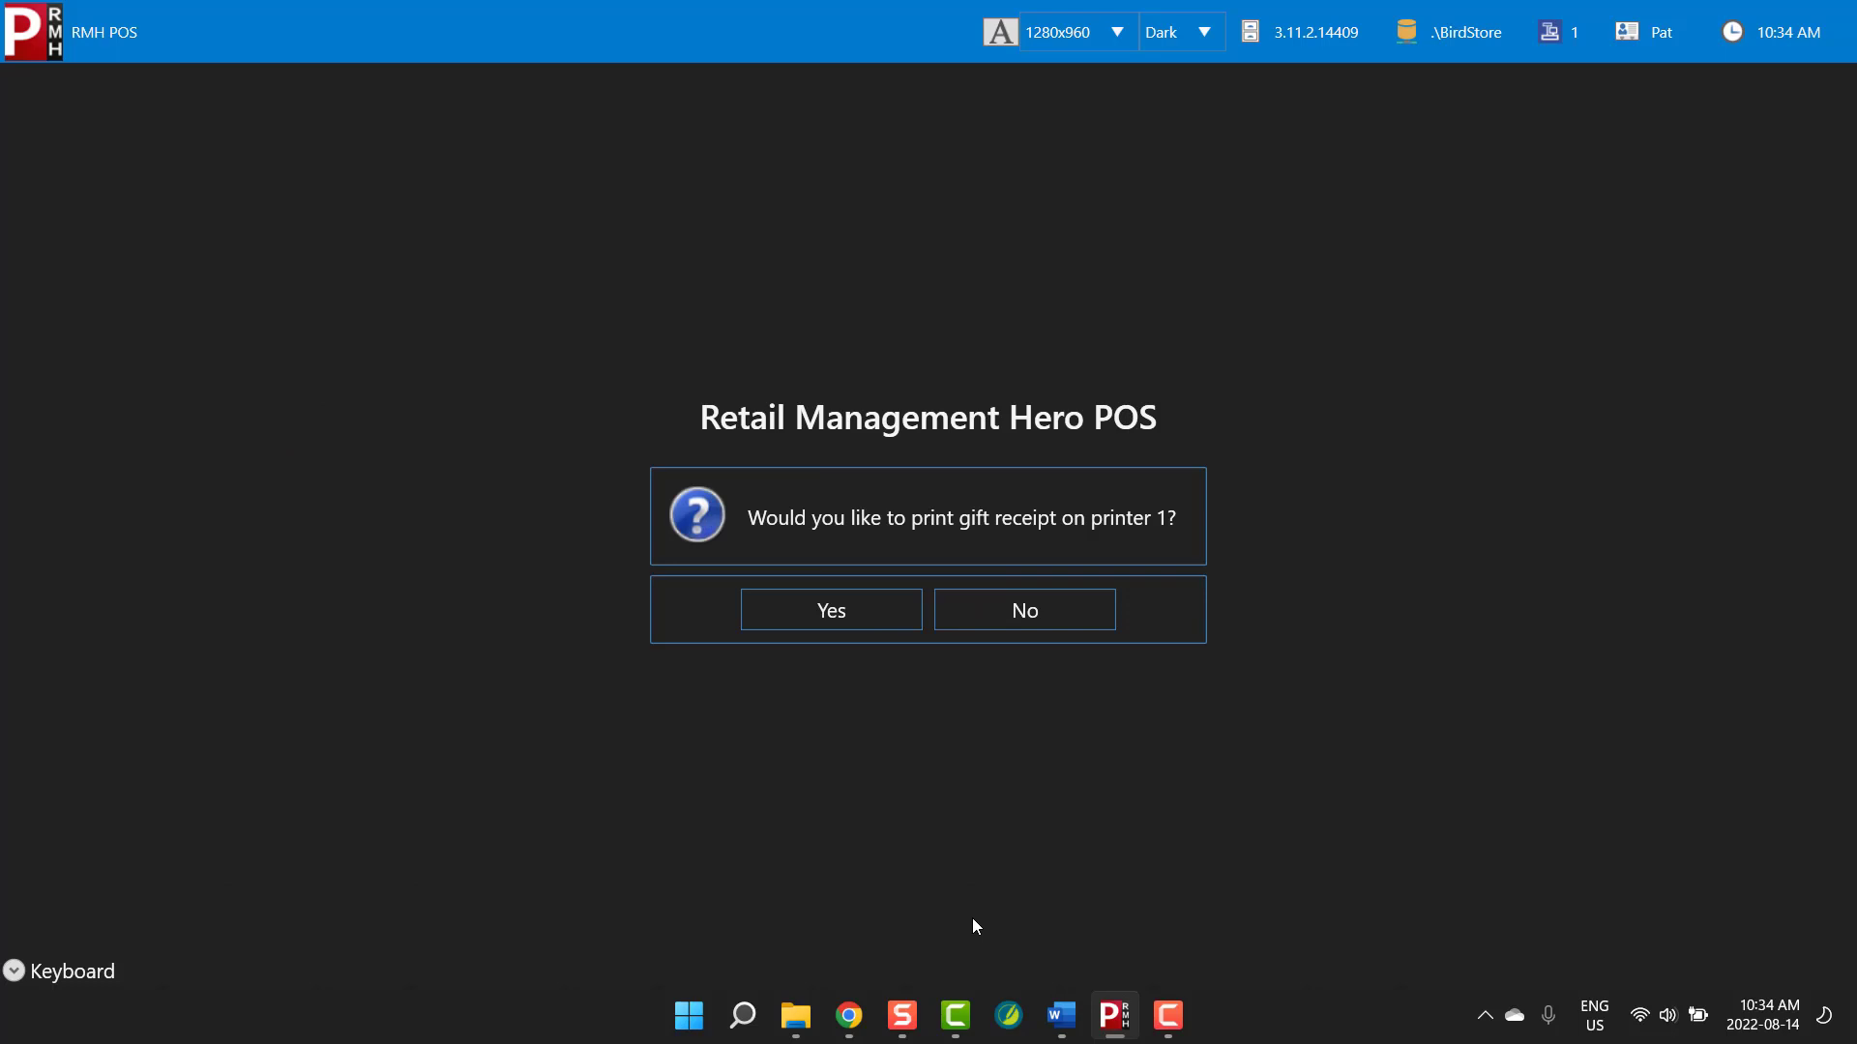
- Answer the gift receipt prompt, cancel the customer lookup, and log out via Operations > Secure
click(884, 606)
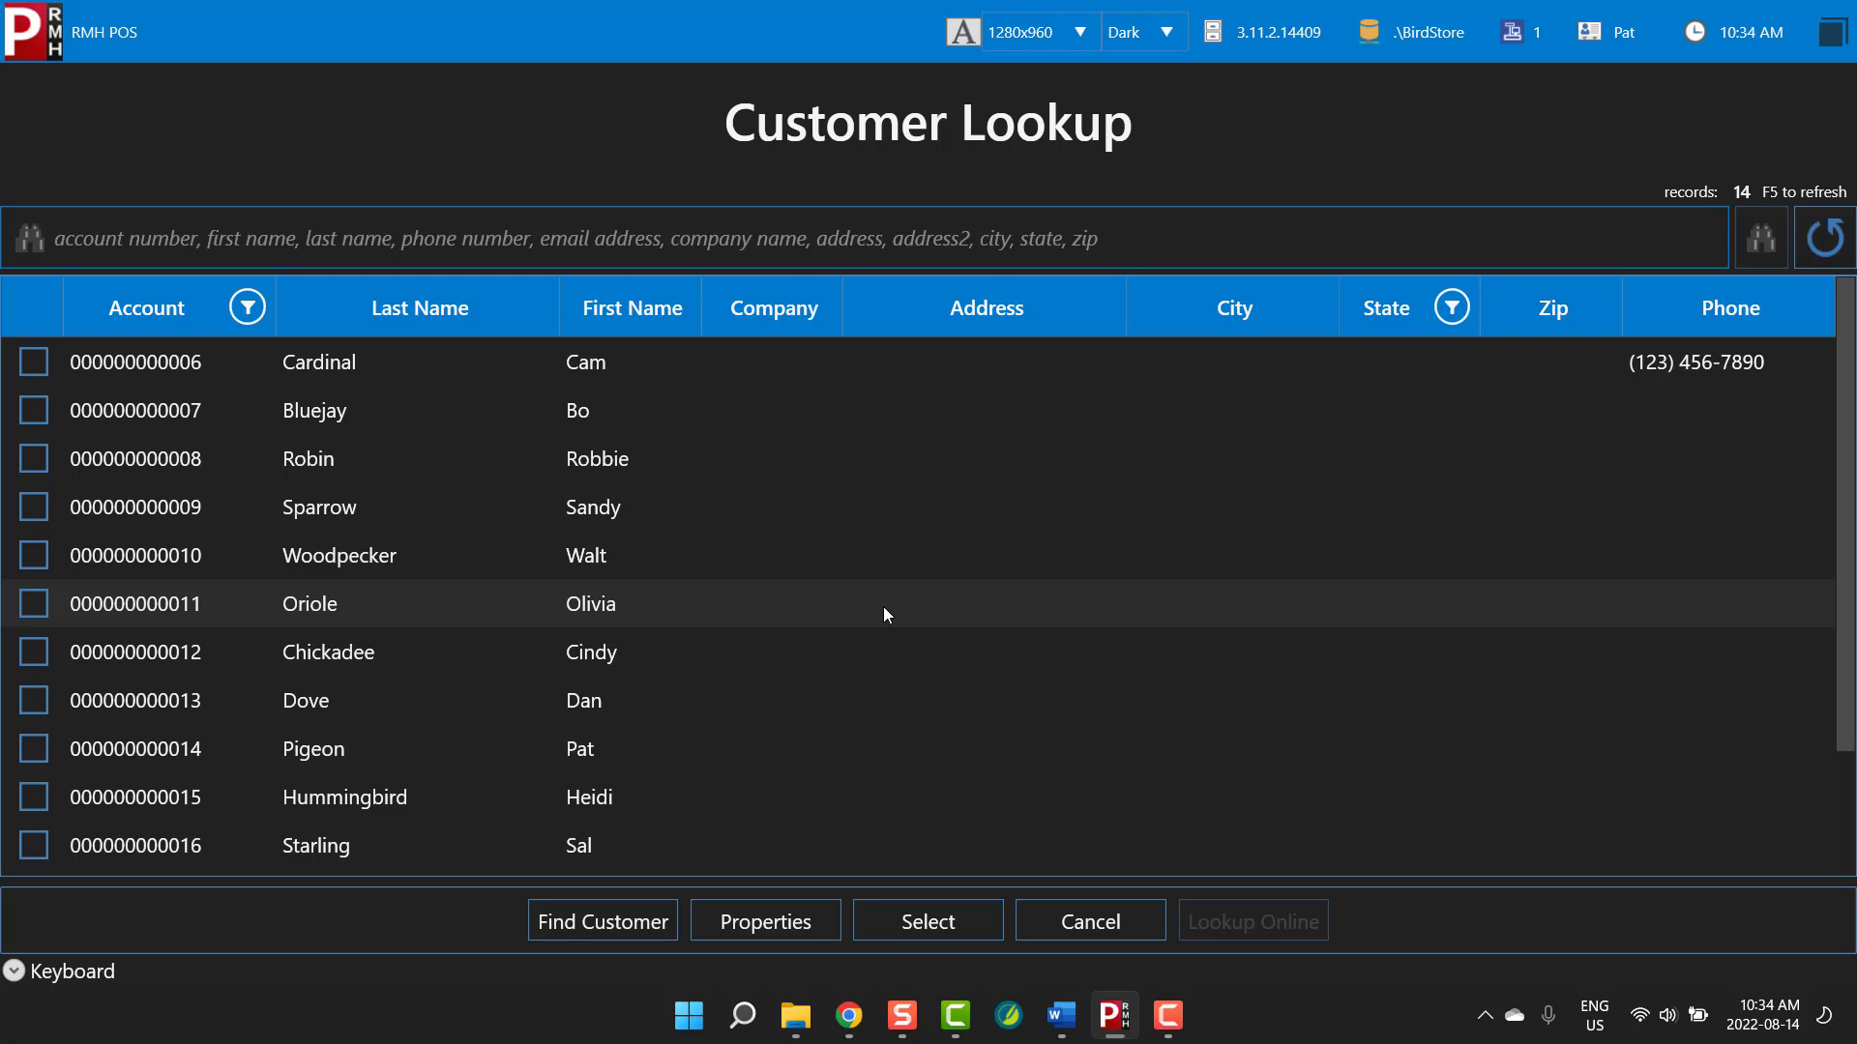
click(1131, 931)
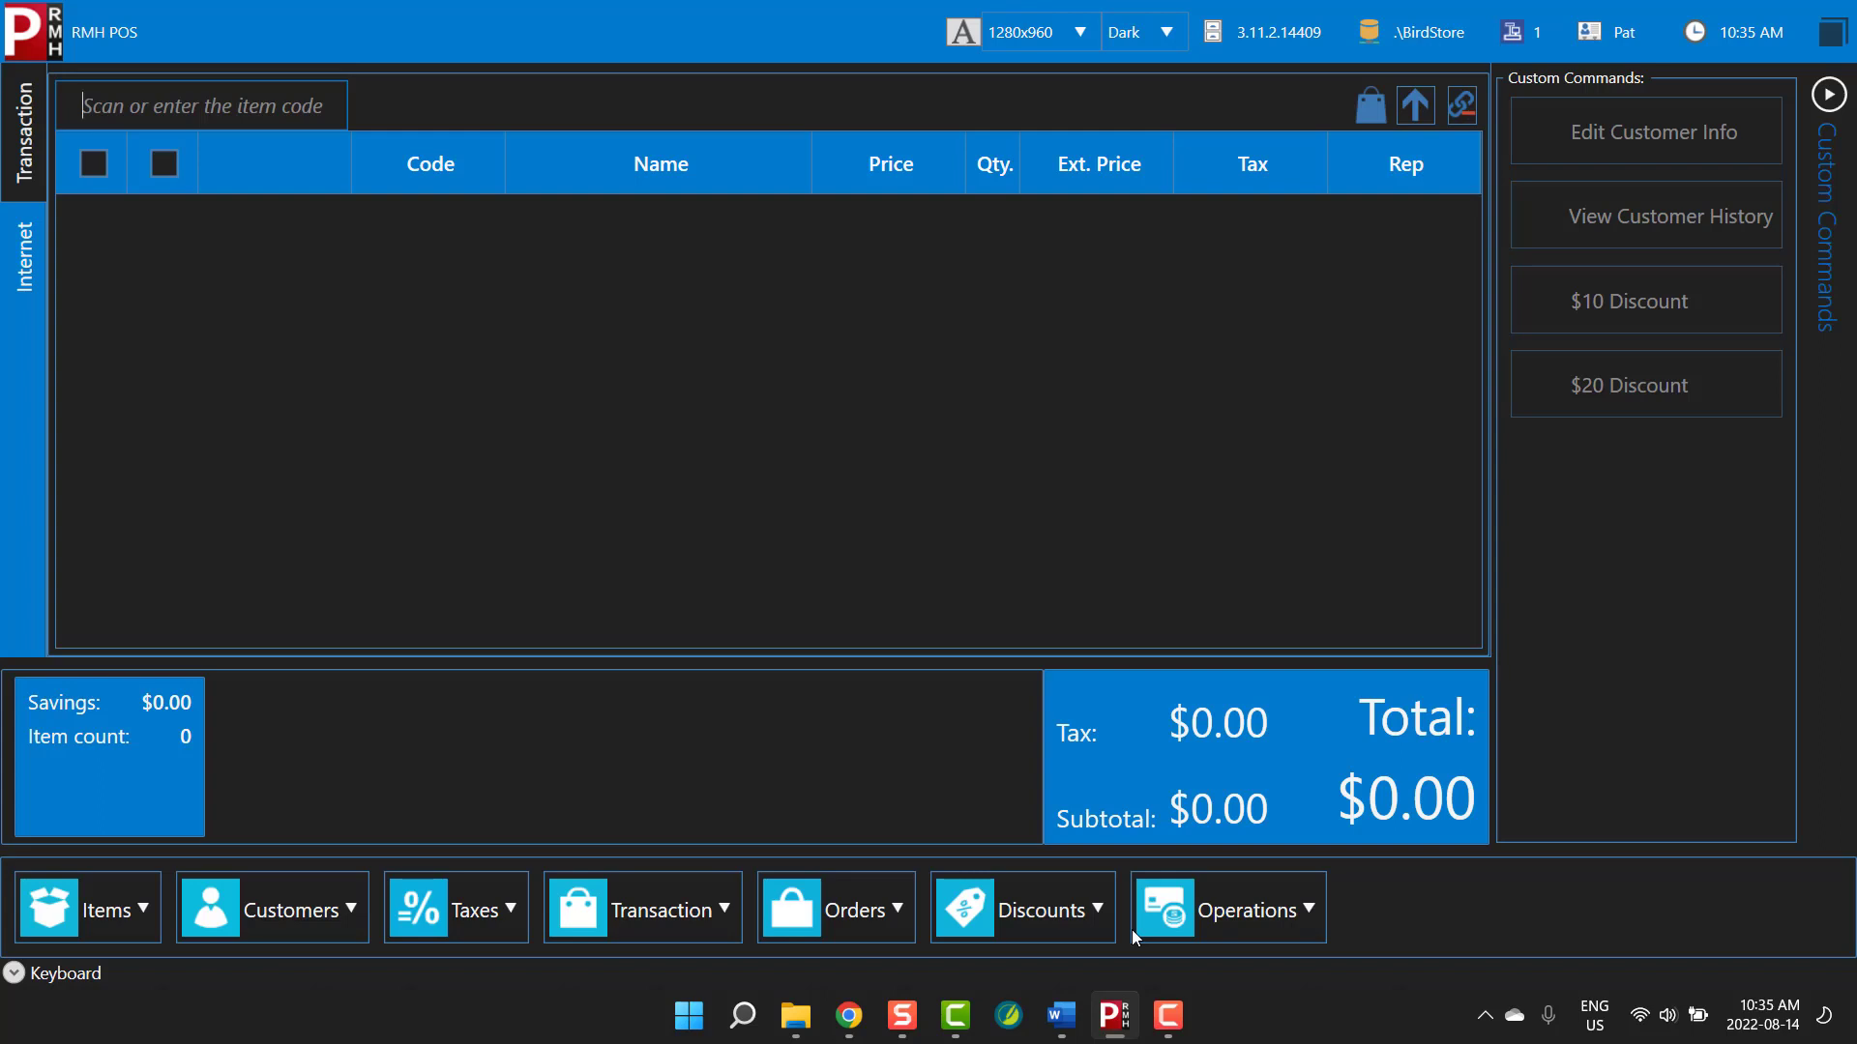
click(1301, 916)
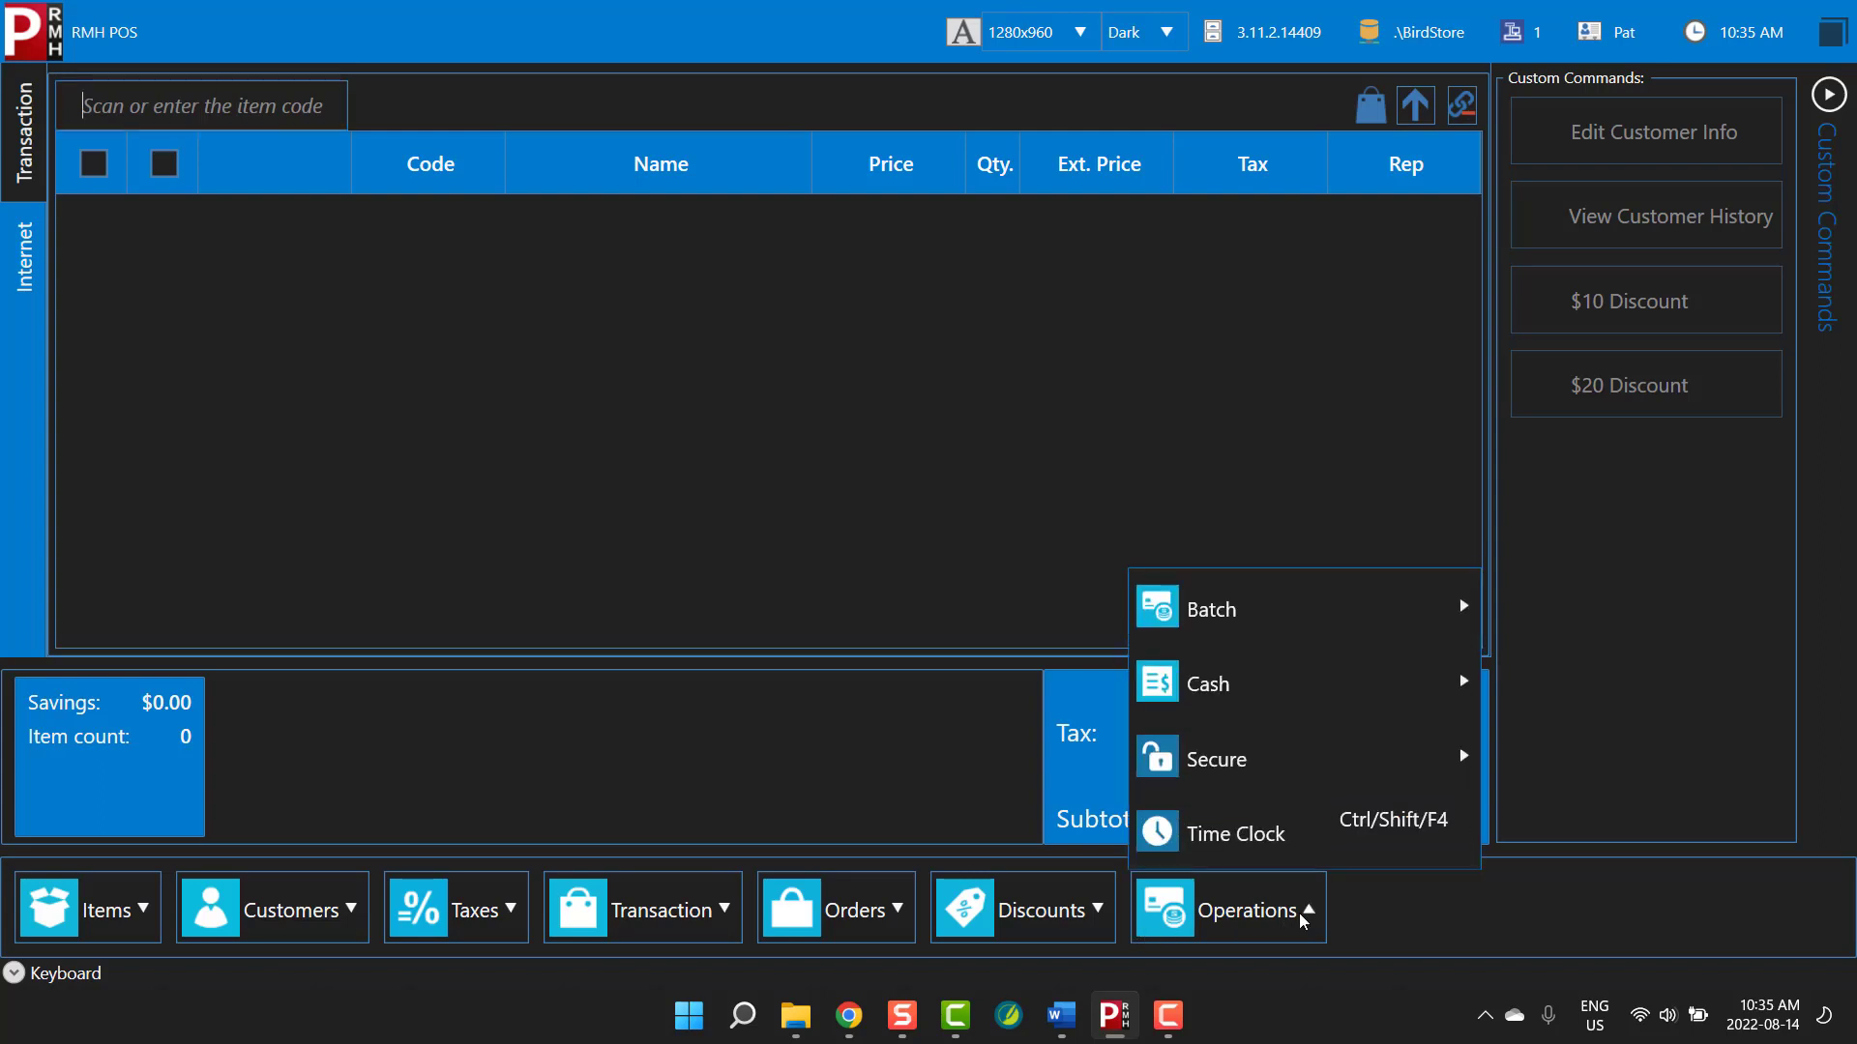
mouse_move(1257, 760)
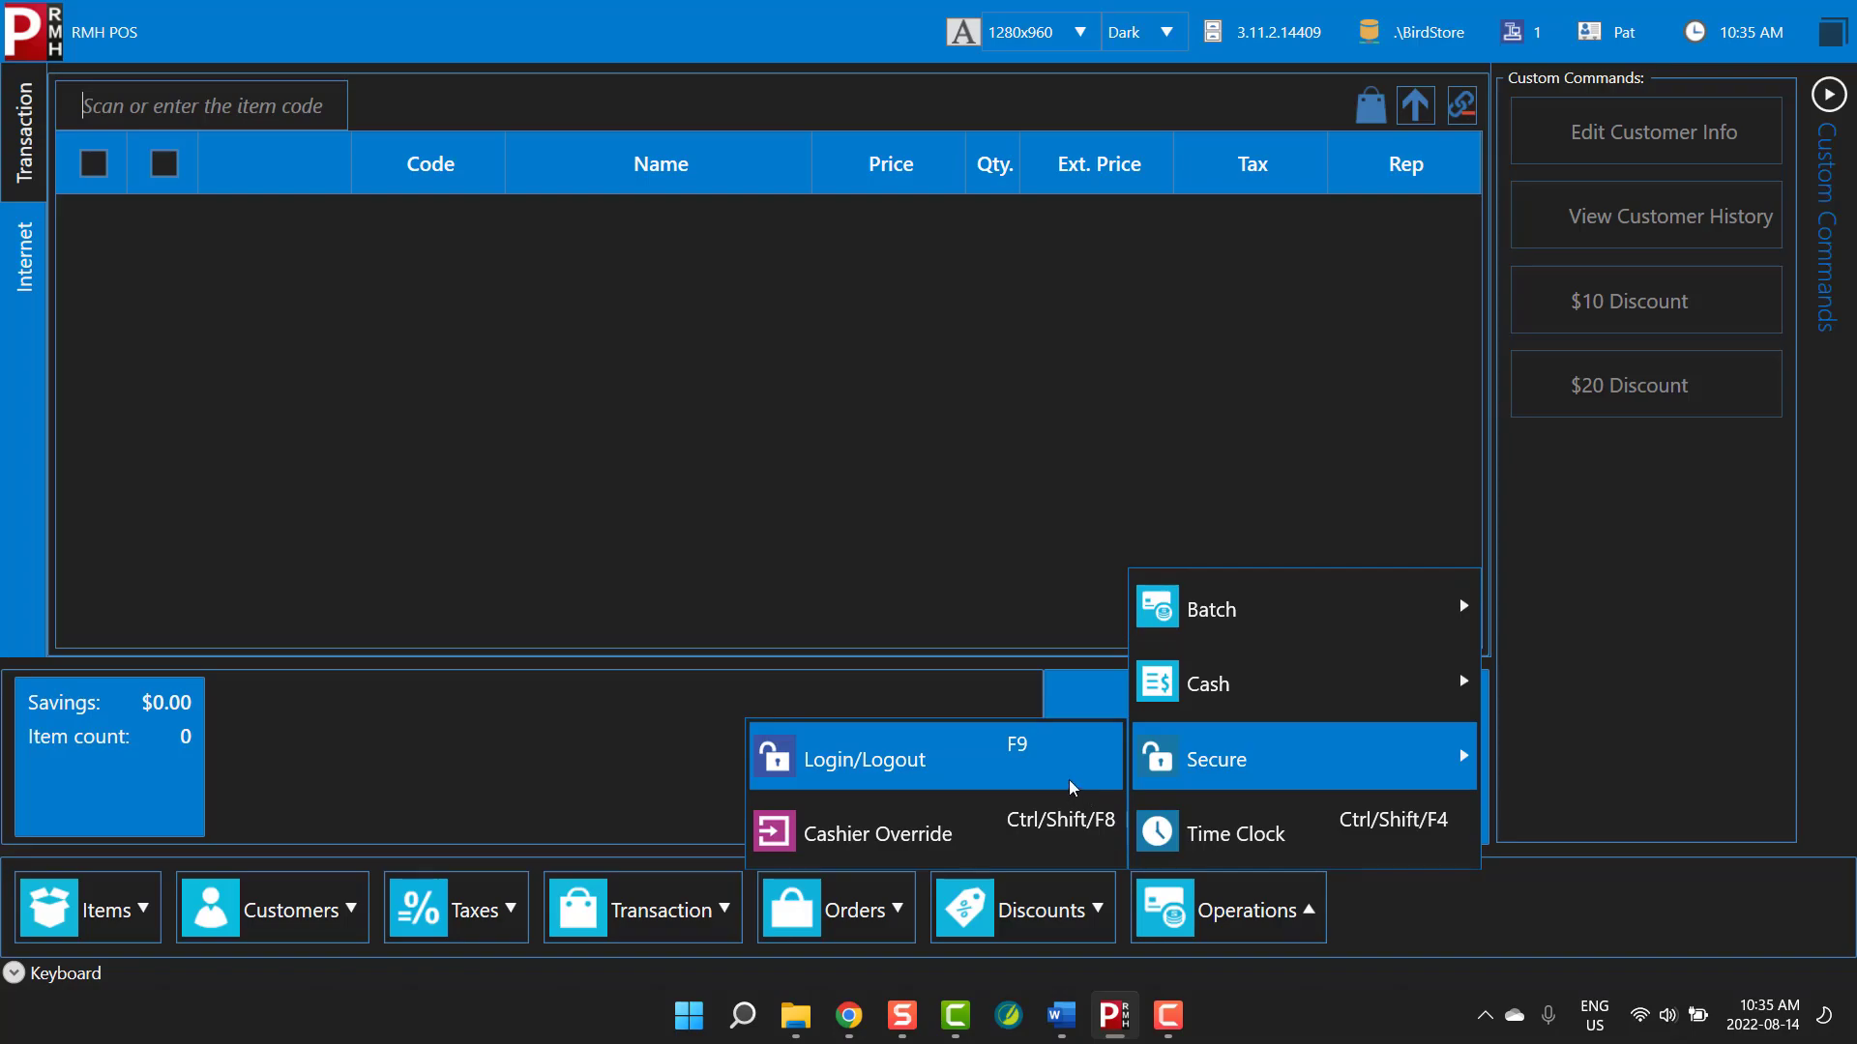
click(1070, 779)
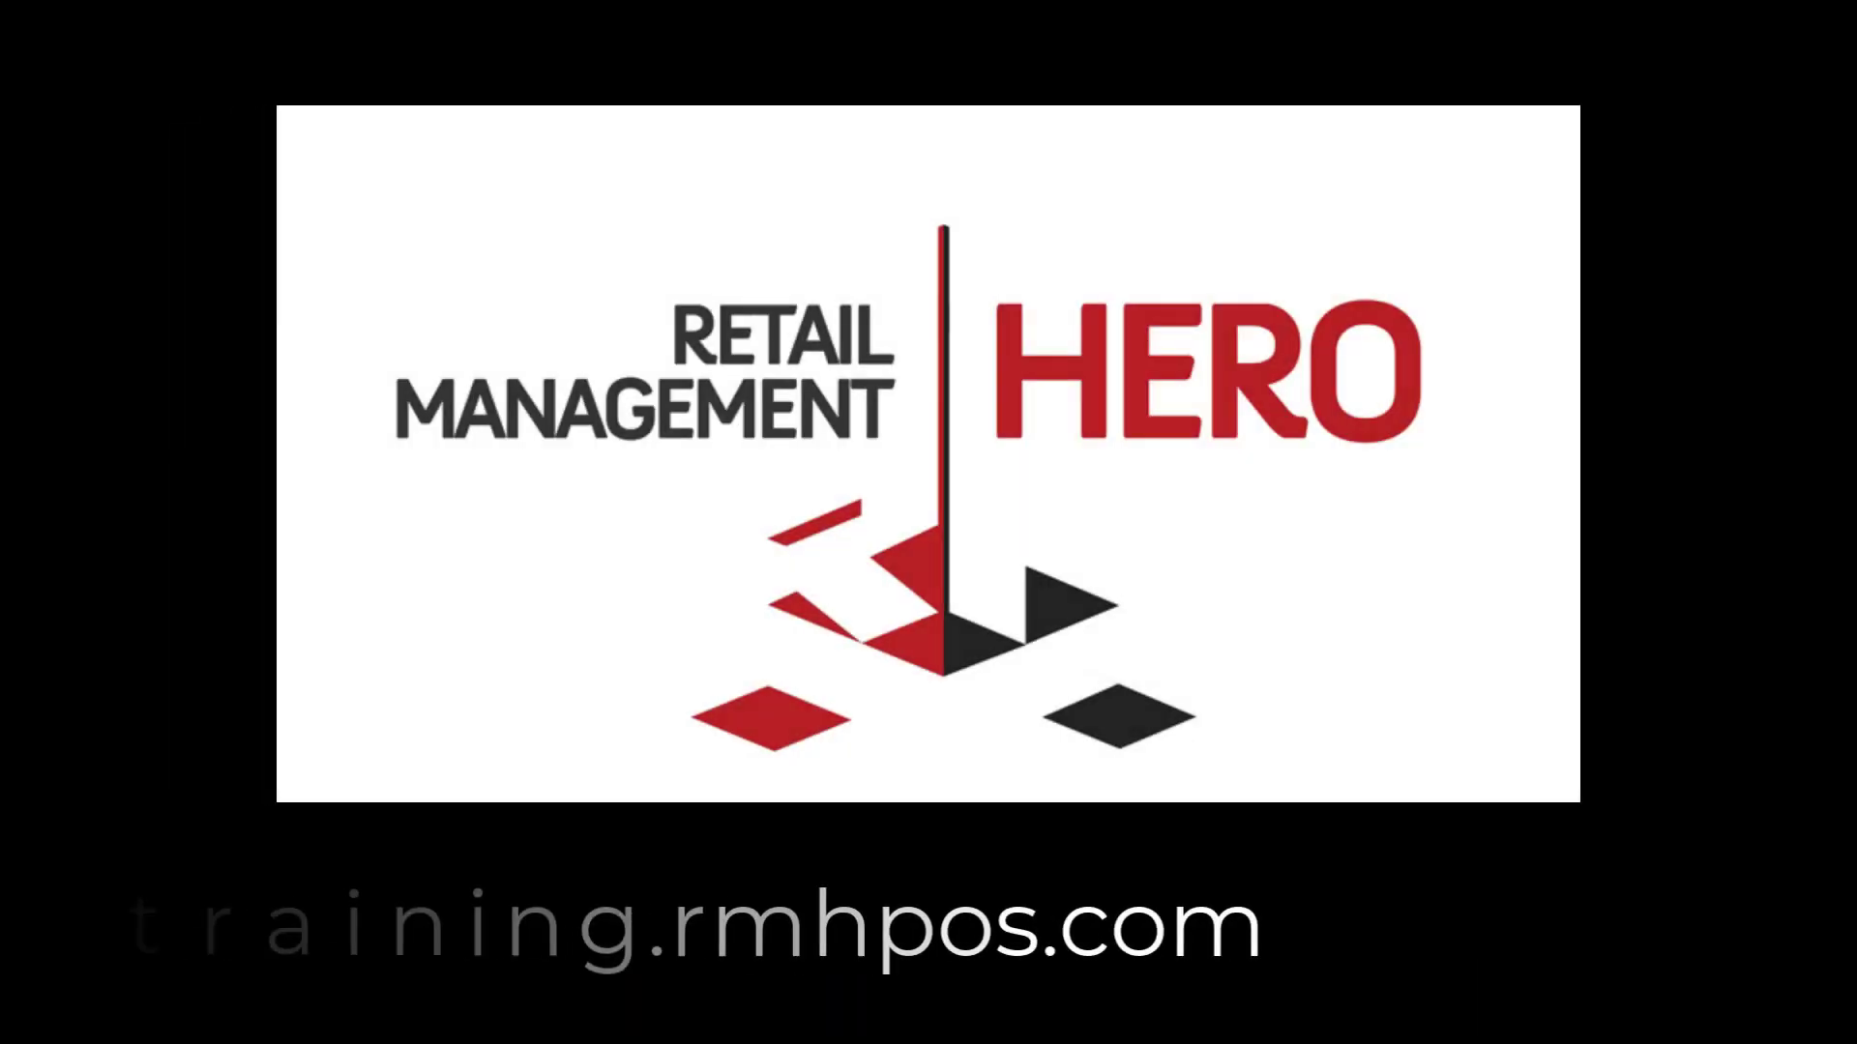